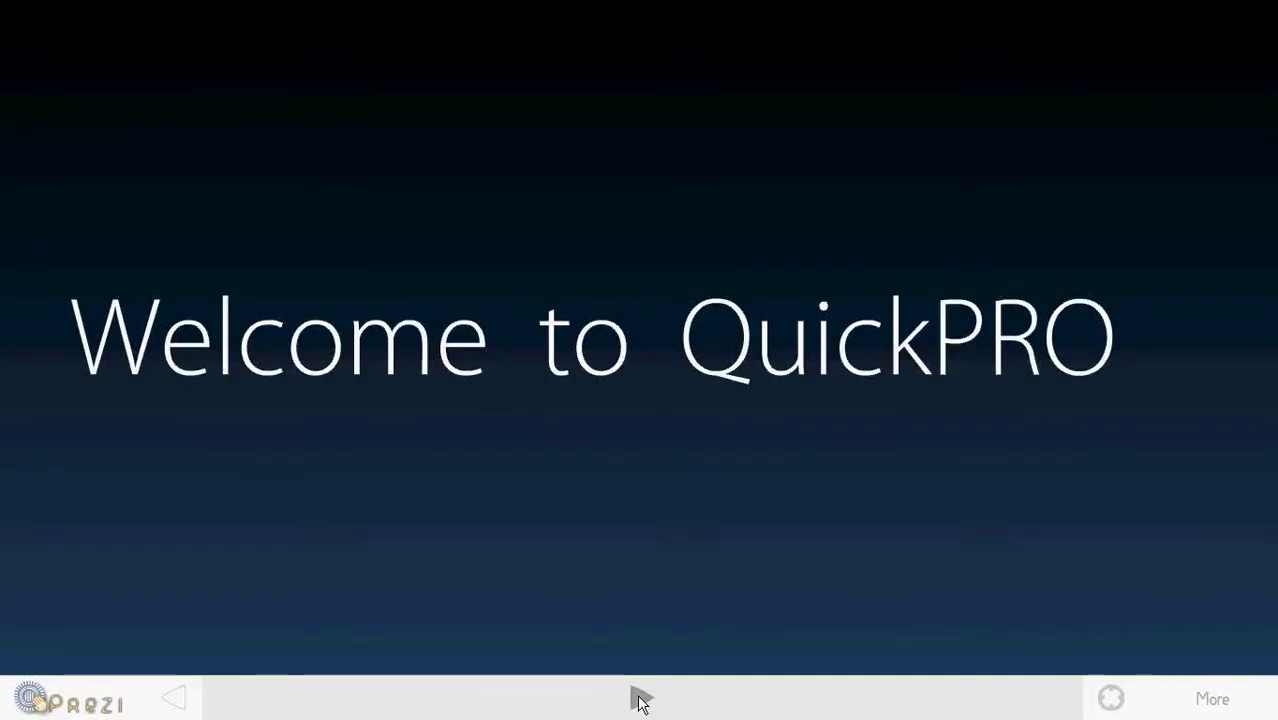
left_click(640, 700)
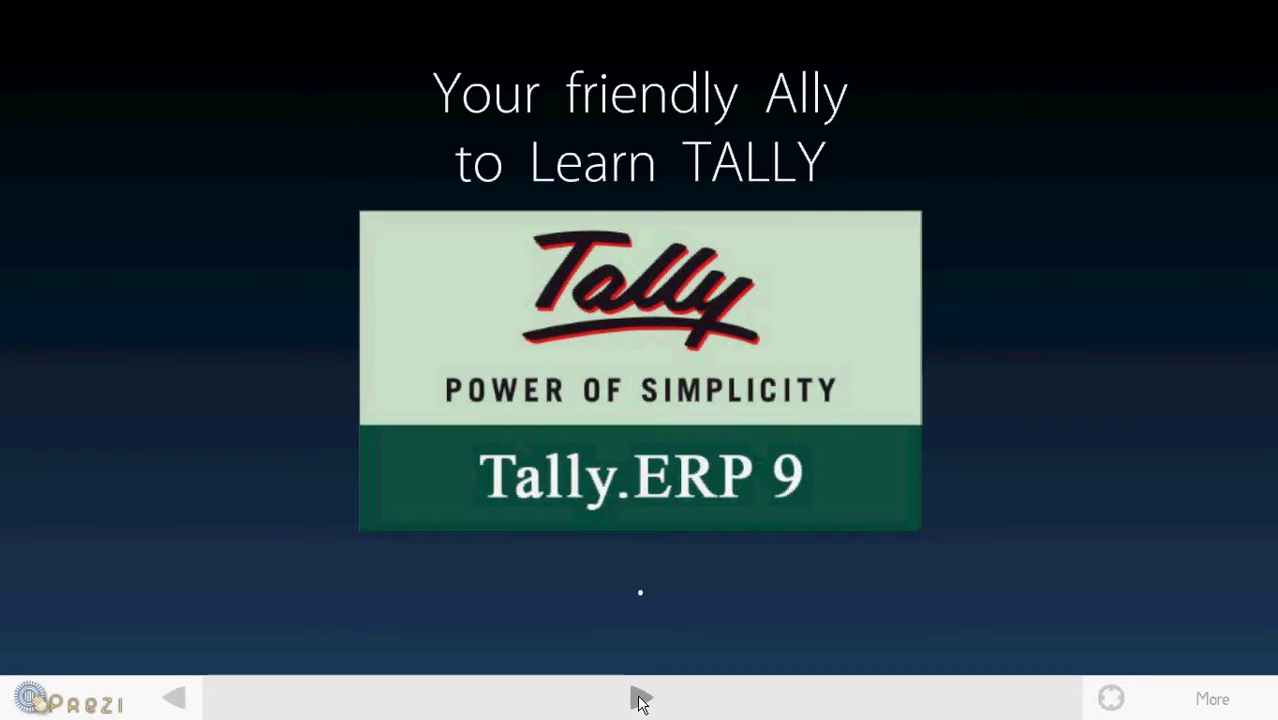
left_click(639, 699)
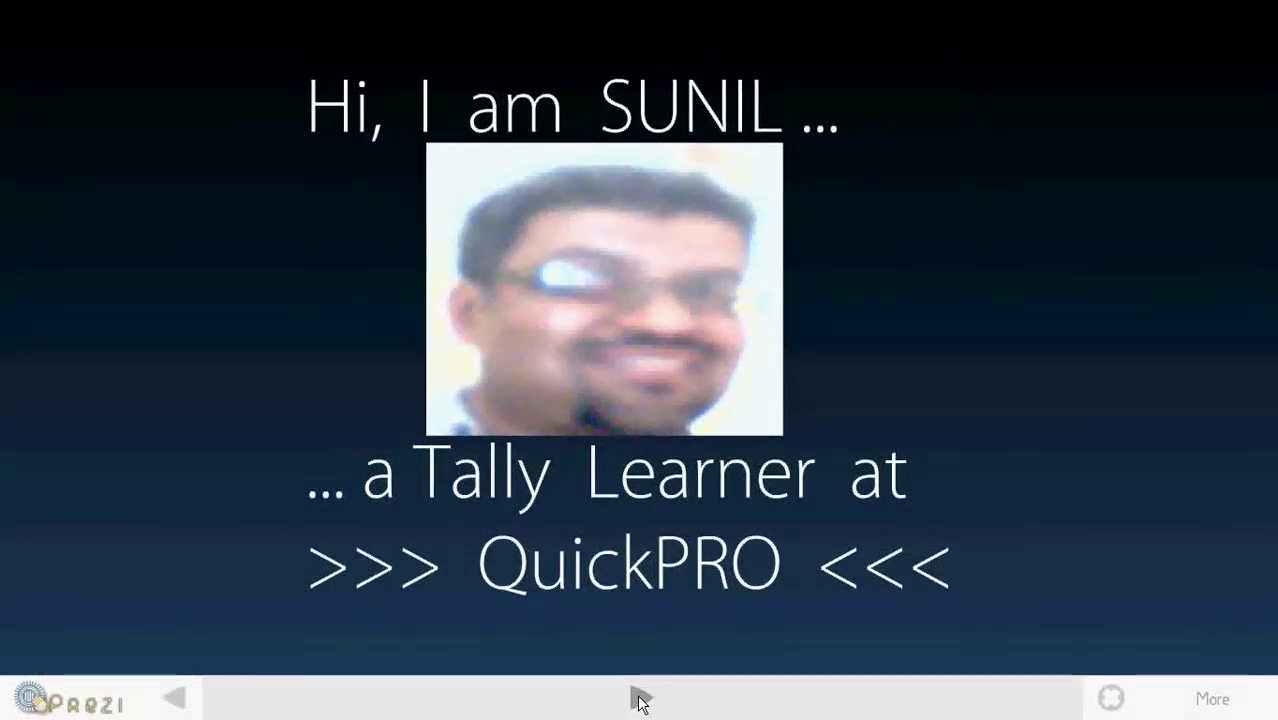
left_click(639, 699)
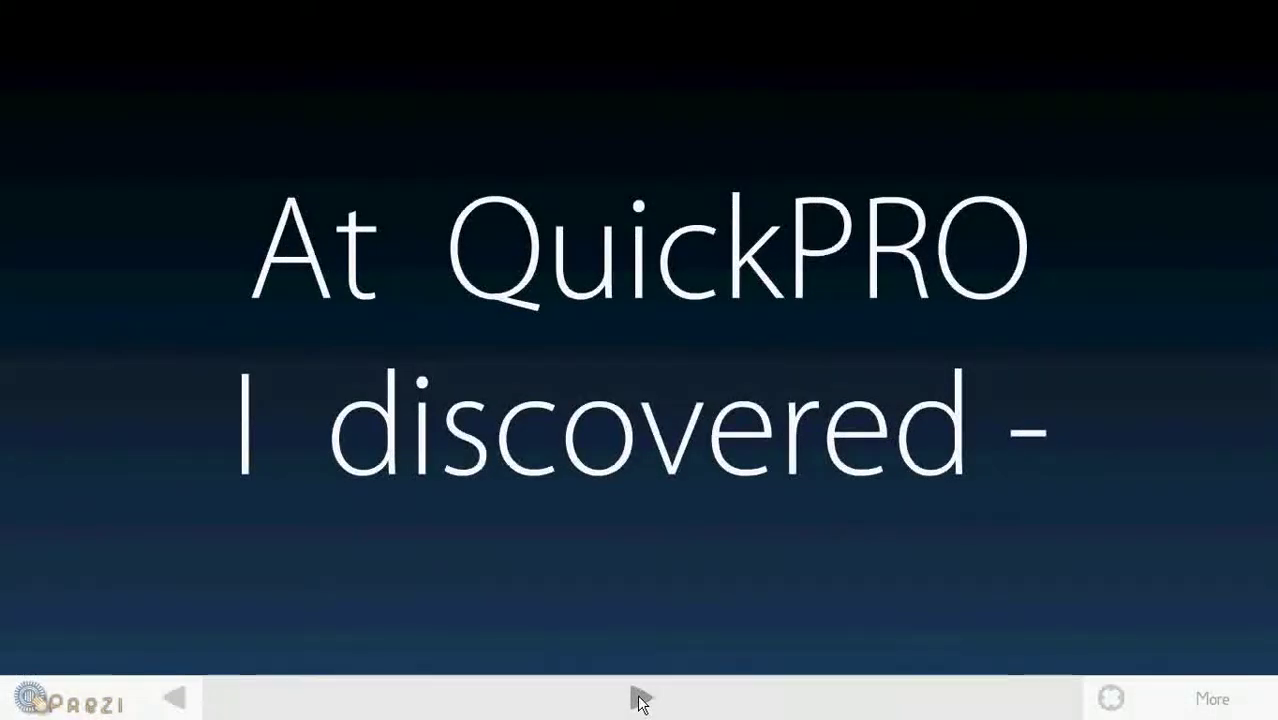
left_click(639, 699)
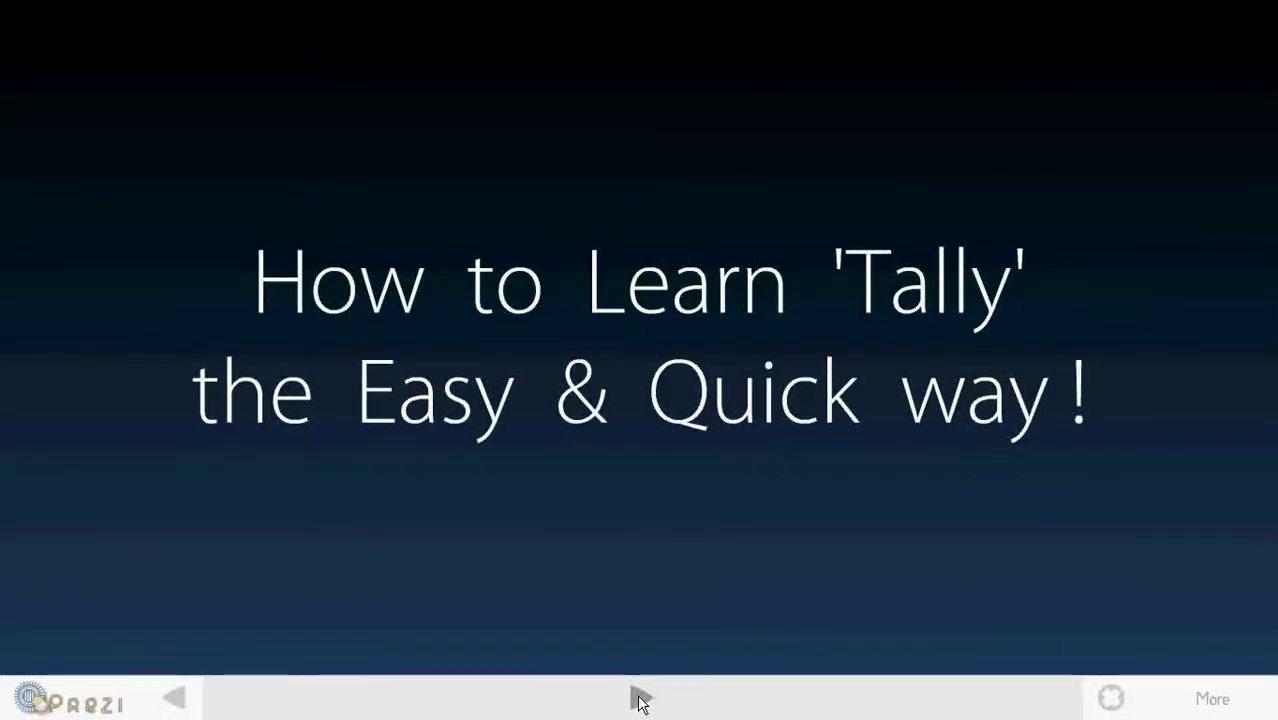
left_click(639, 699)
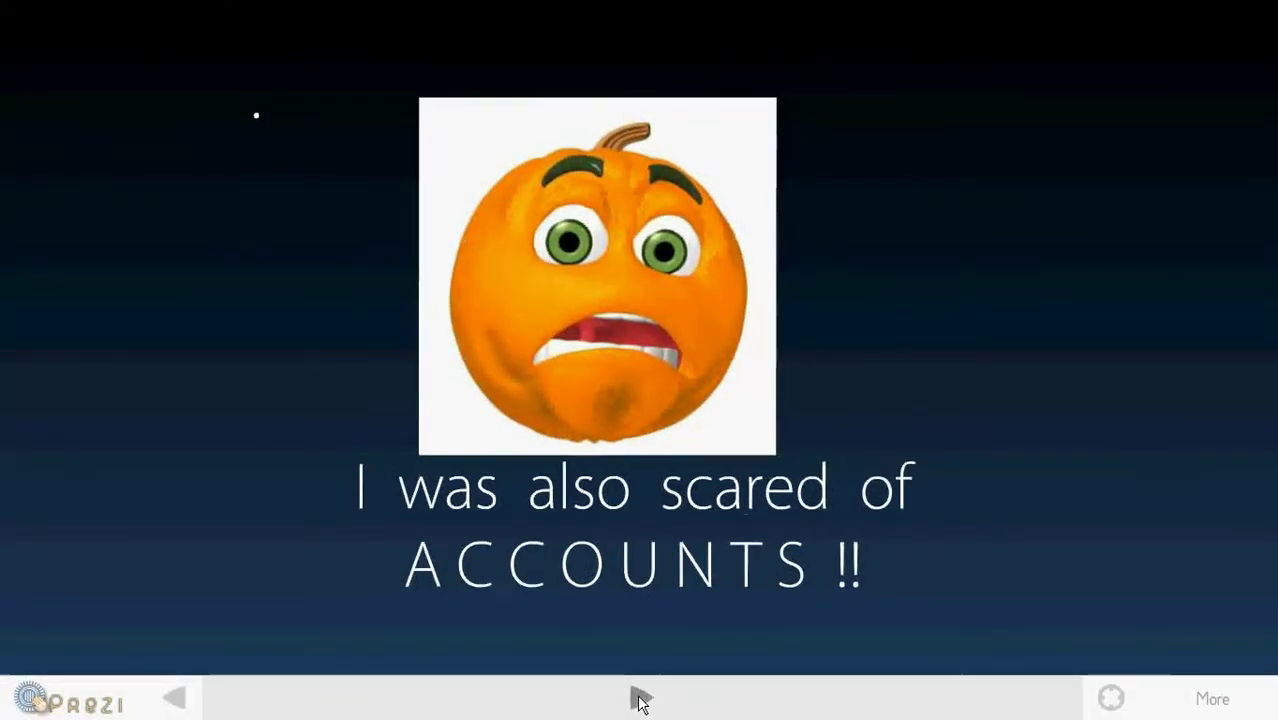
left_click(639, 699)
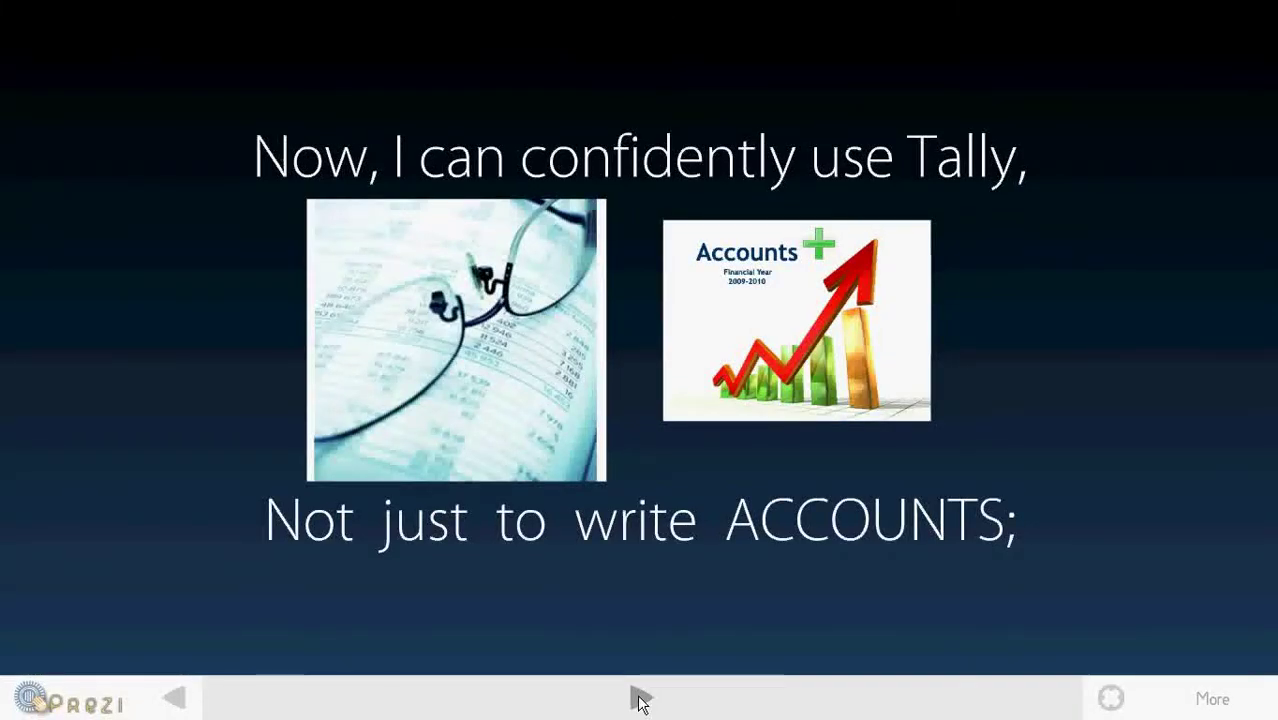
left_click(639, 699)
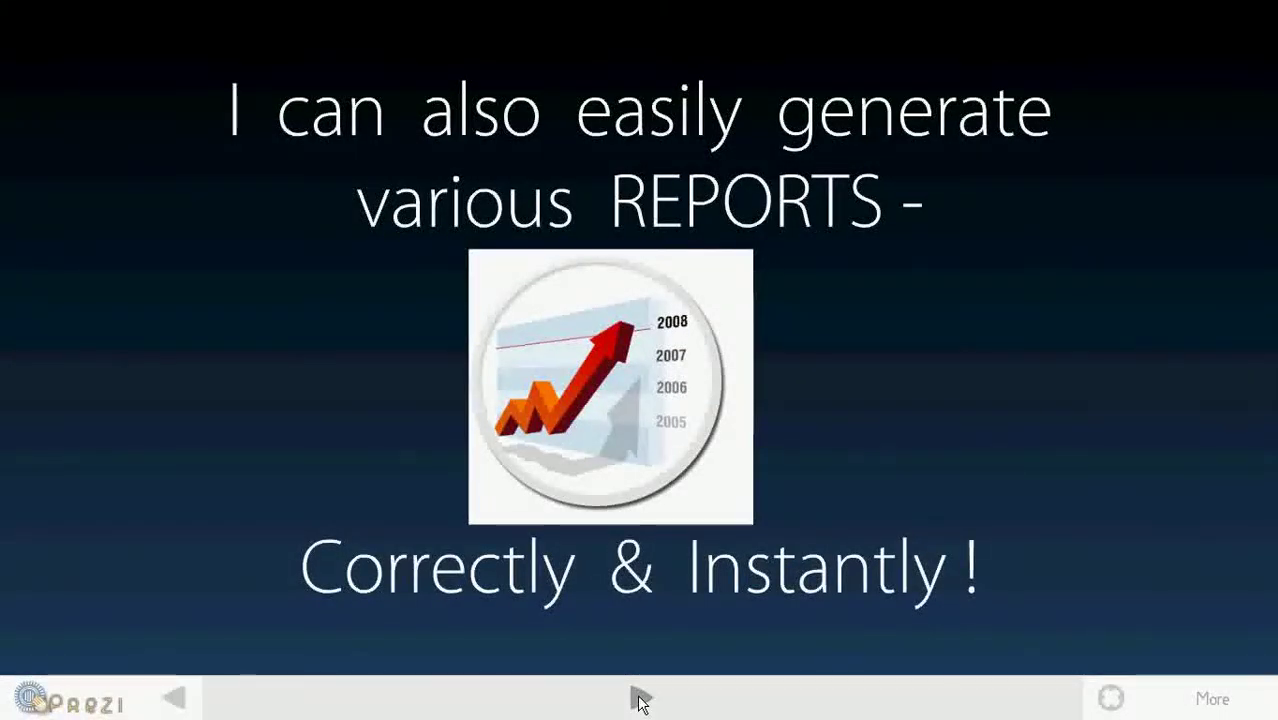
left_click(639, 701)
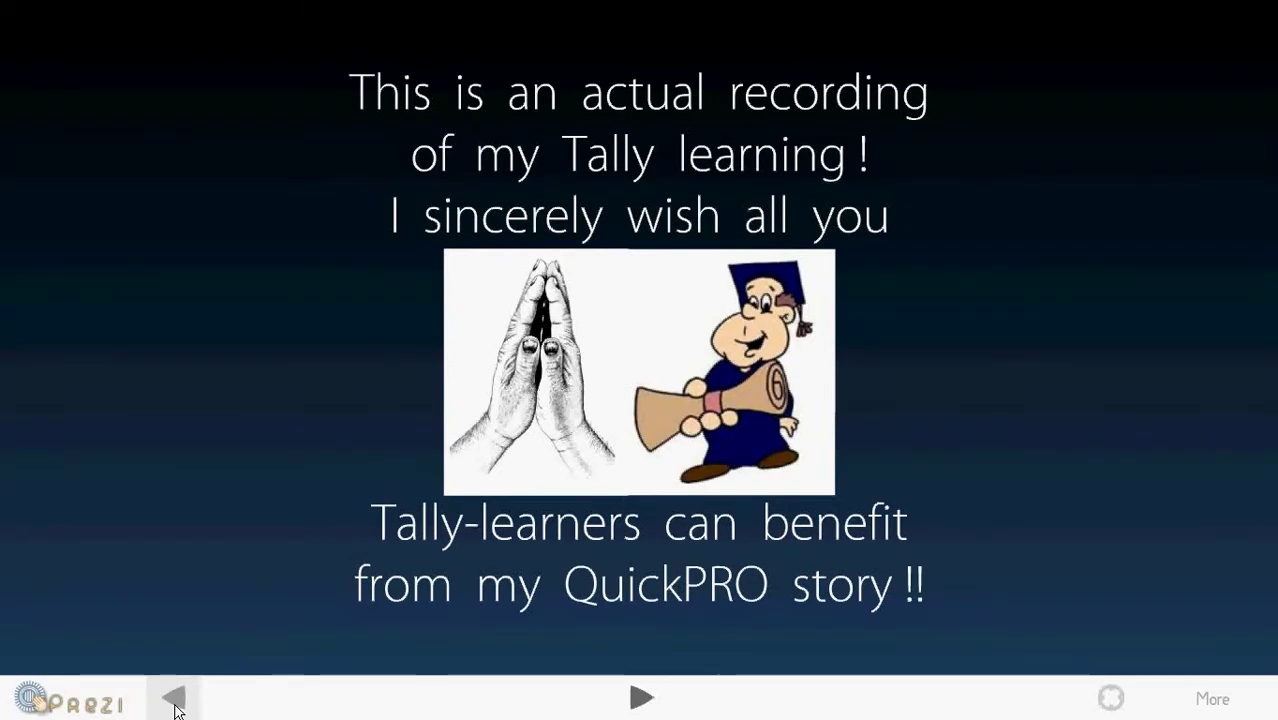
left_click(640, 700)
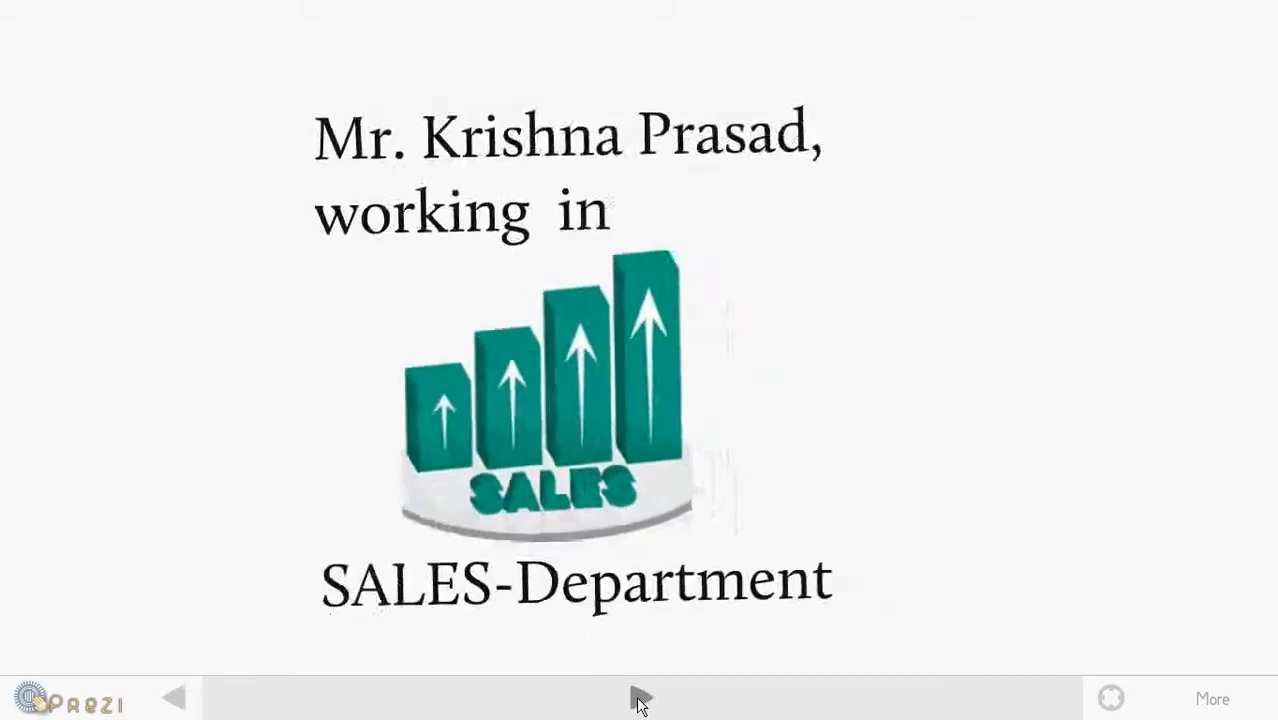
left_click(632, 697)
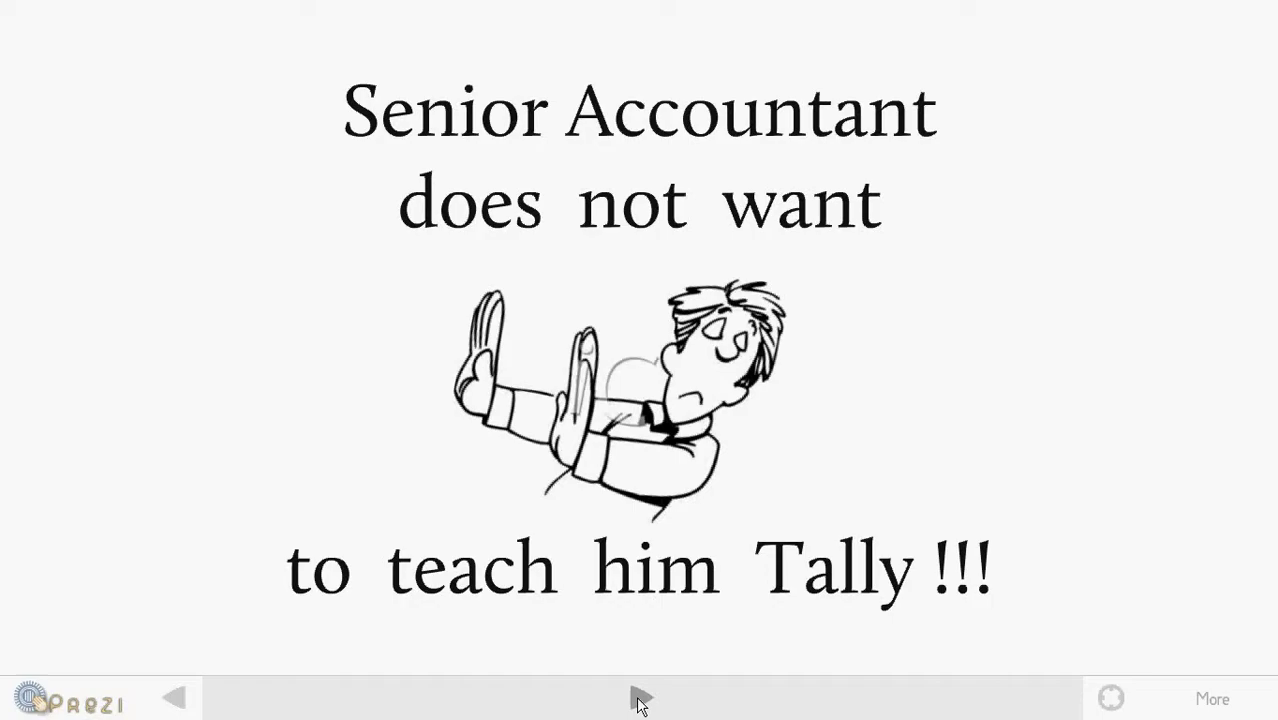
left_click(638, 700)
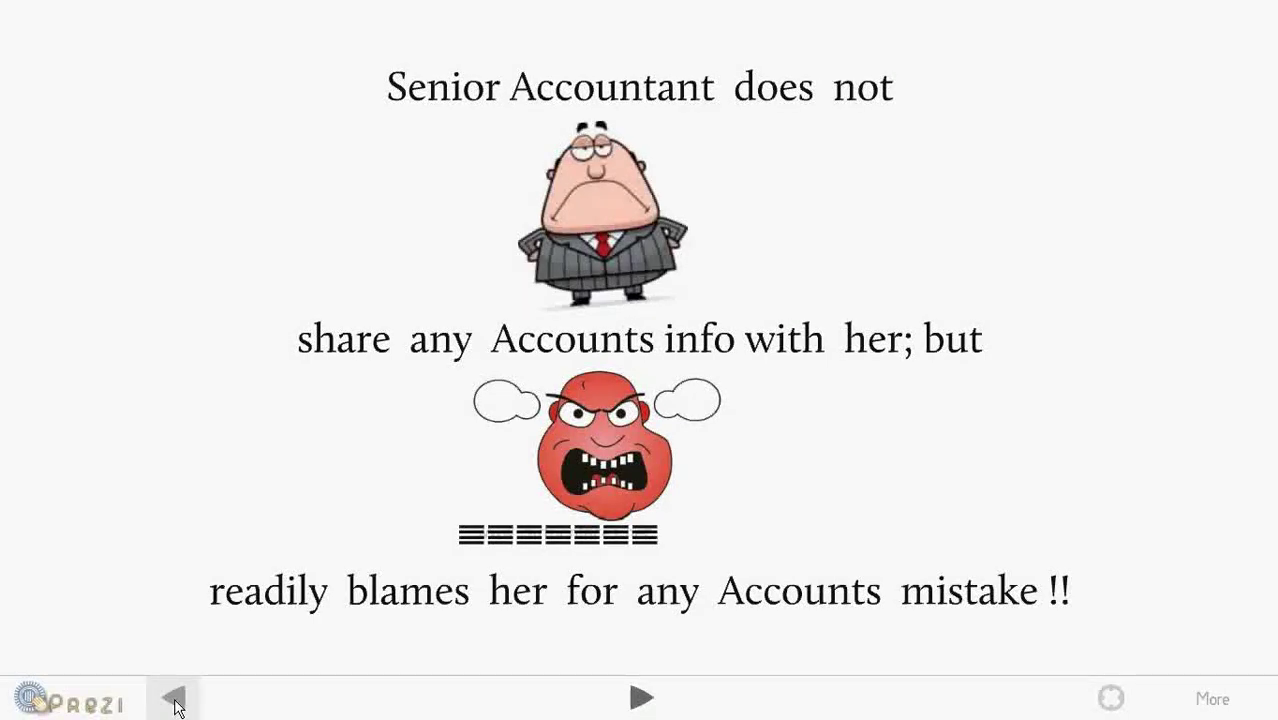
left_click(640, 699)
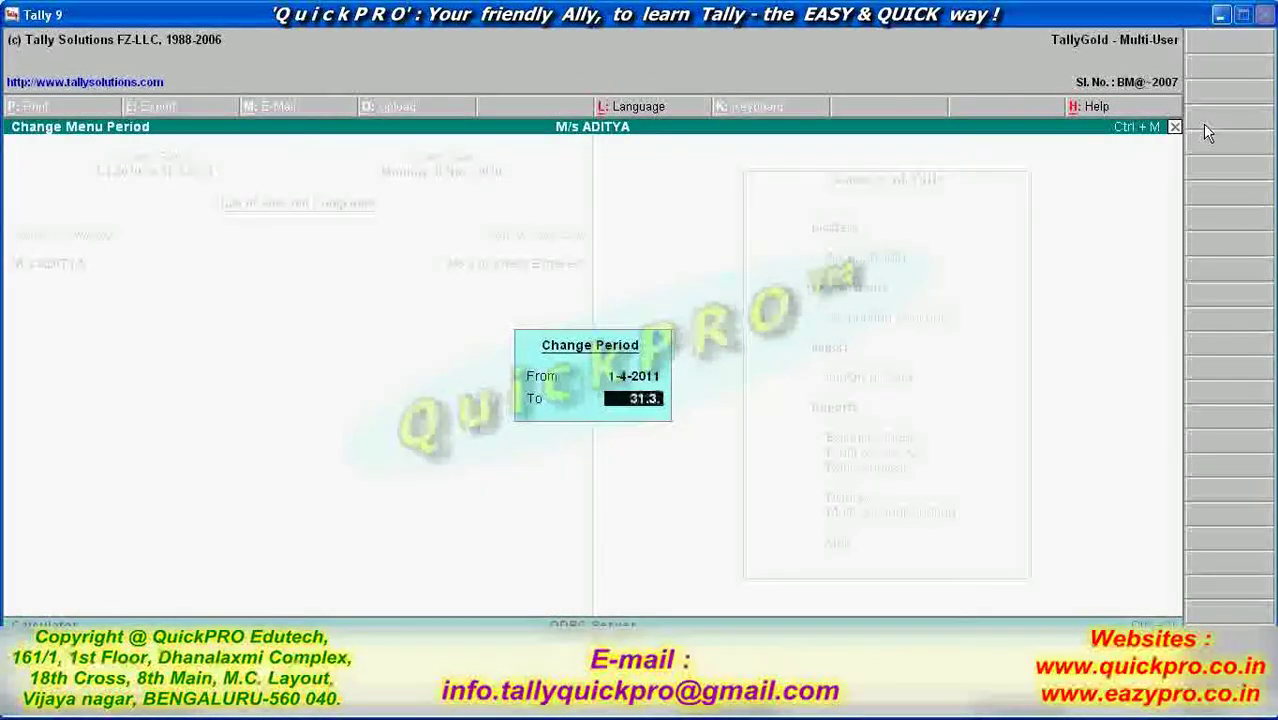
Set the end date of the company's current period to 31.3.2012
type("2012")
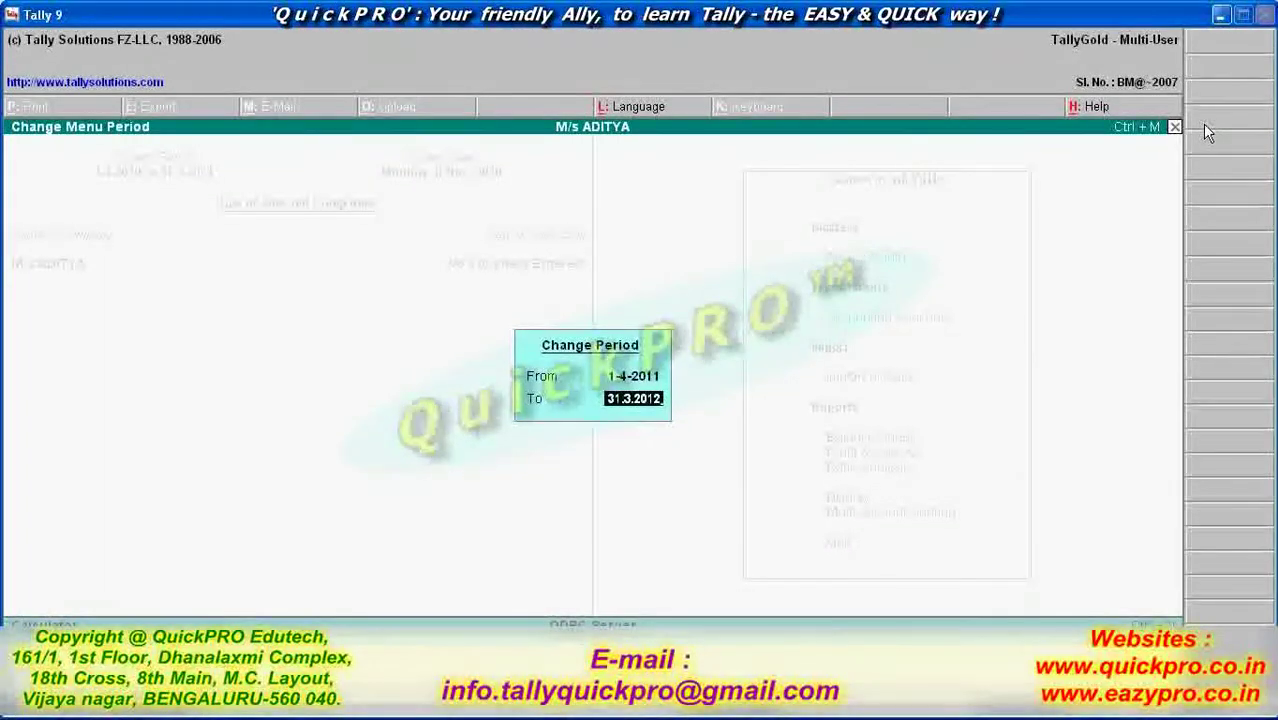
key("Return")
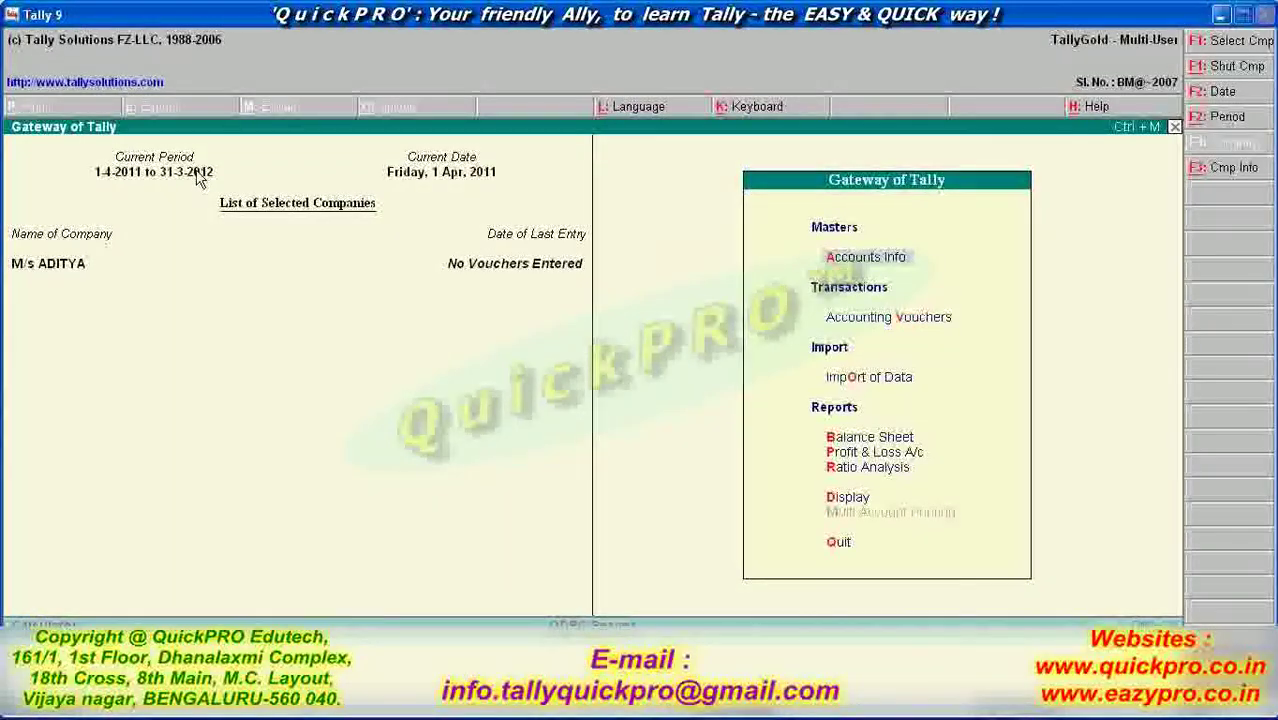
Change the company's current period to run from 1.4.09 to 31.3.2010
left_click(1213, 127)
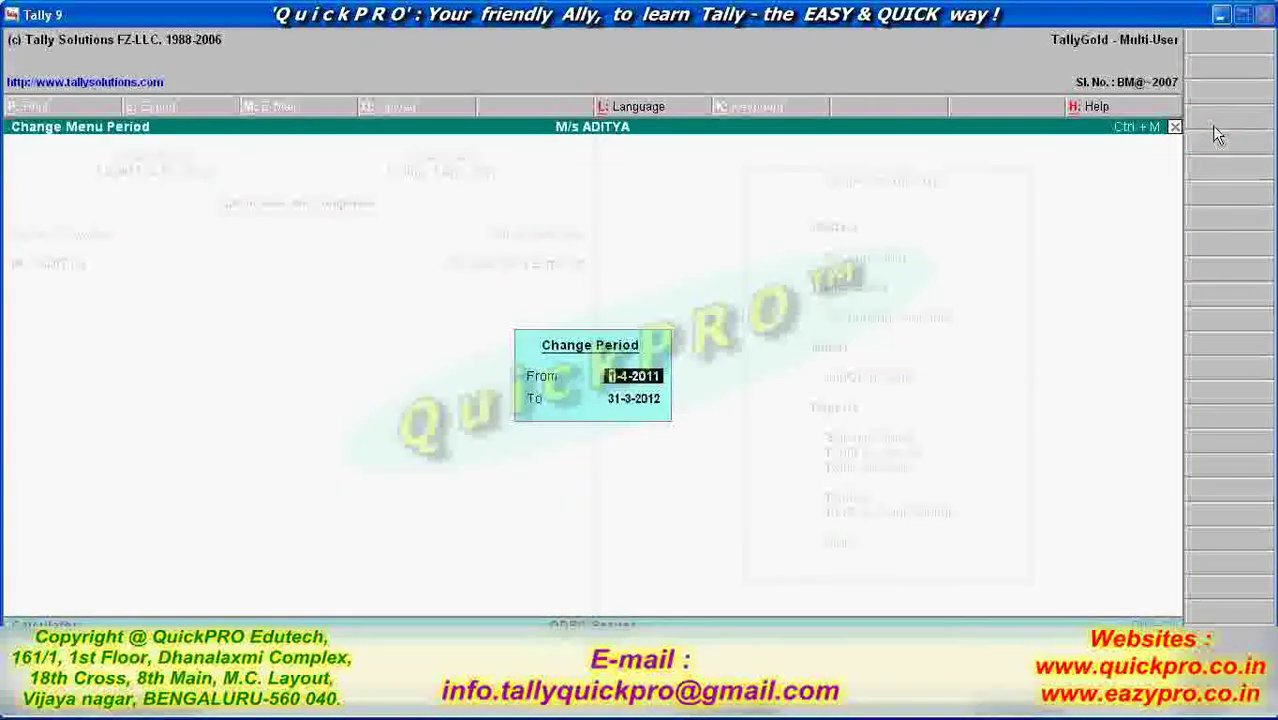
type("1.4.09")
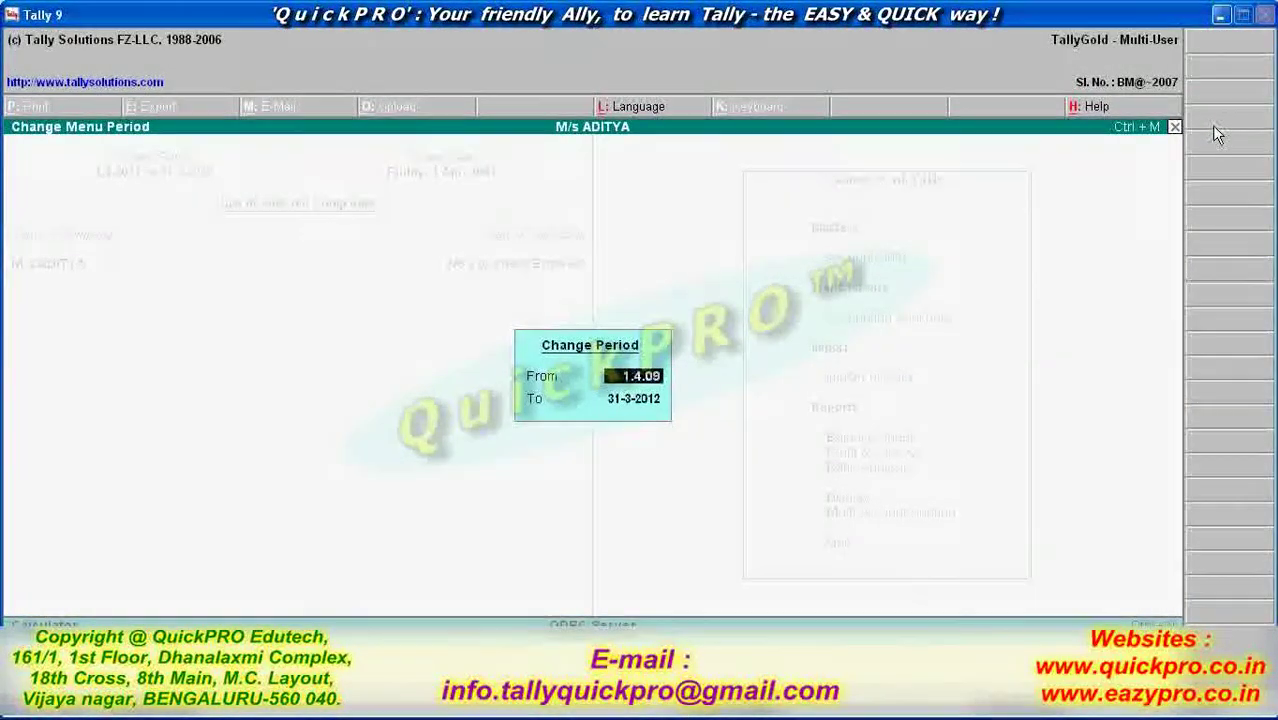
key("Return")
type("31.")
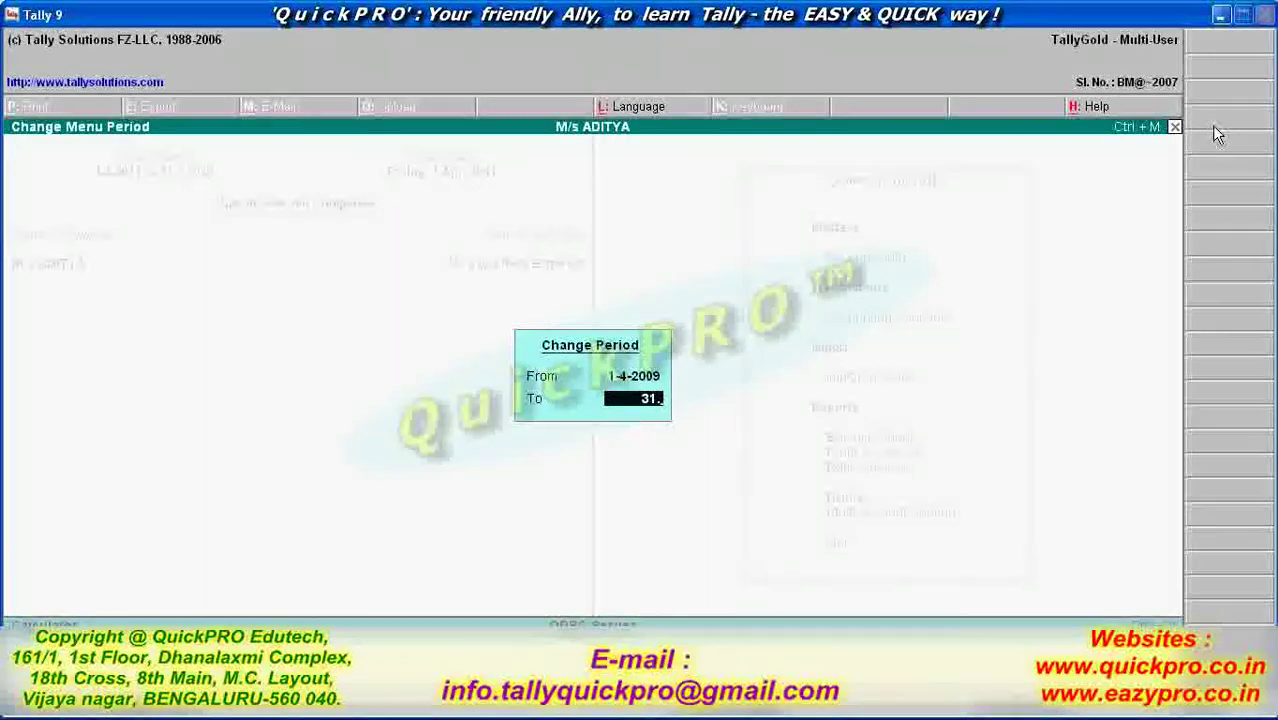
type("3.2010")
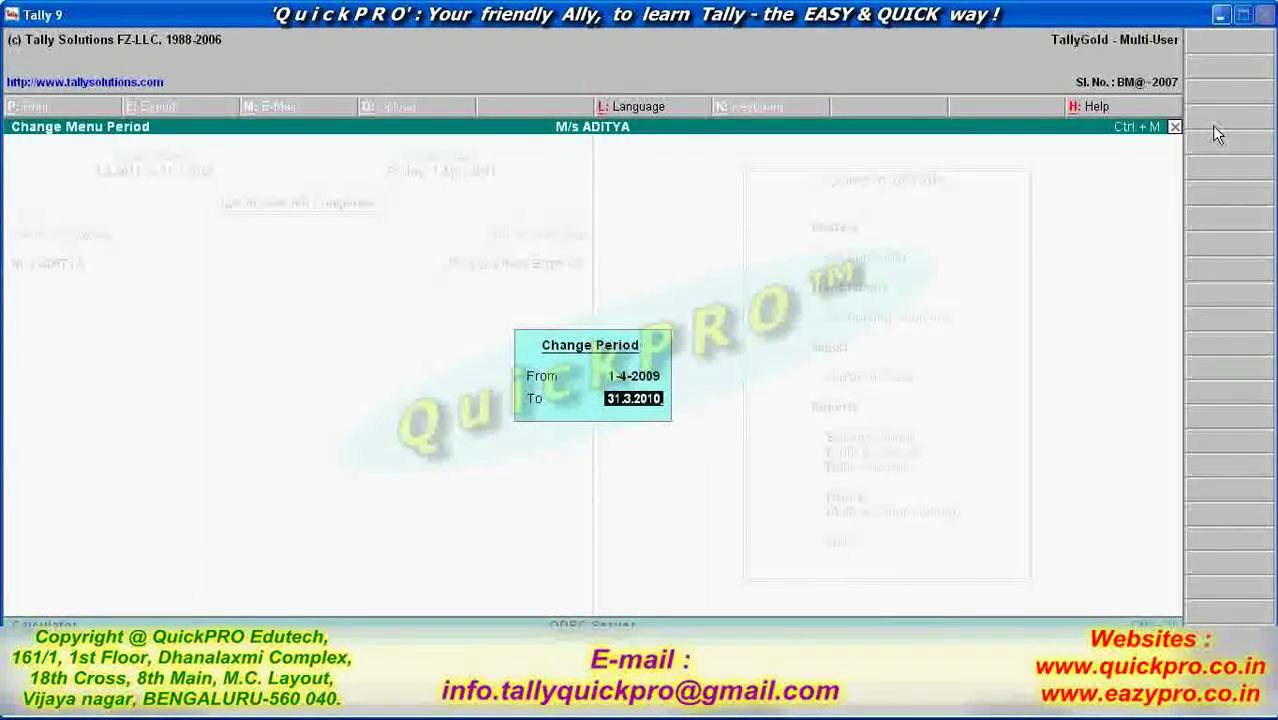
key("Return")
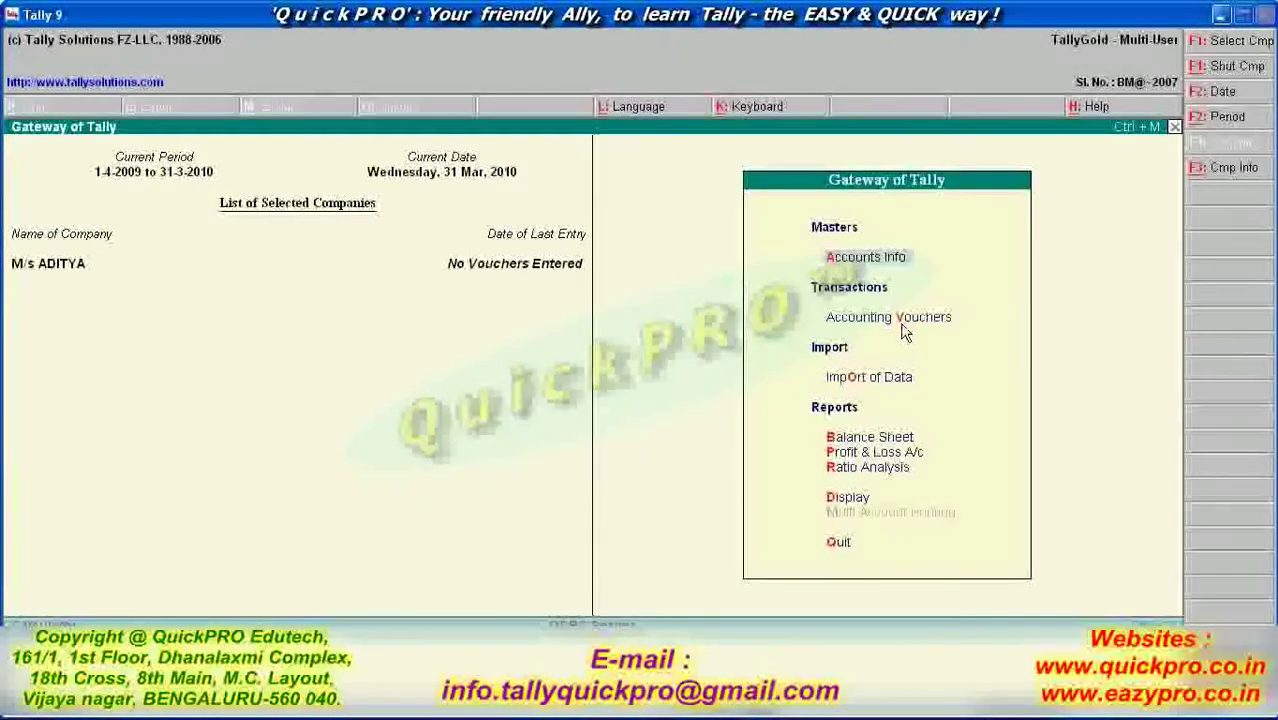
Examine the blank Payment, Receipt and Contra accounting vouchers, and return to the Gateway of Tally without recording anything
key("v")
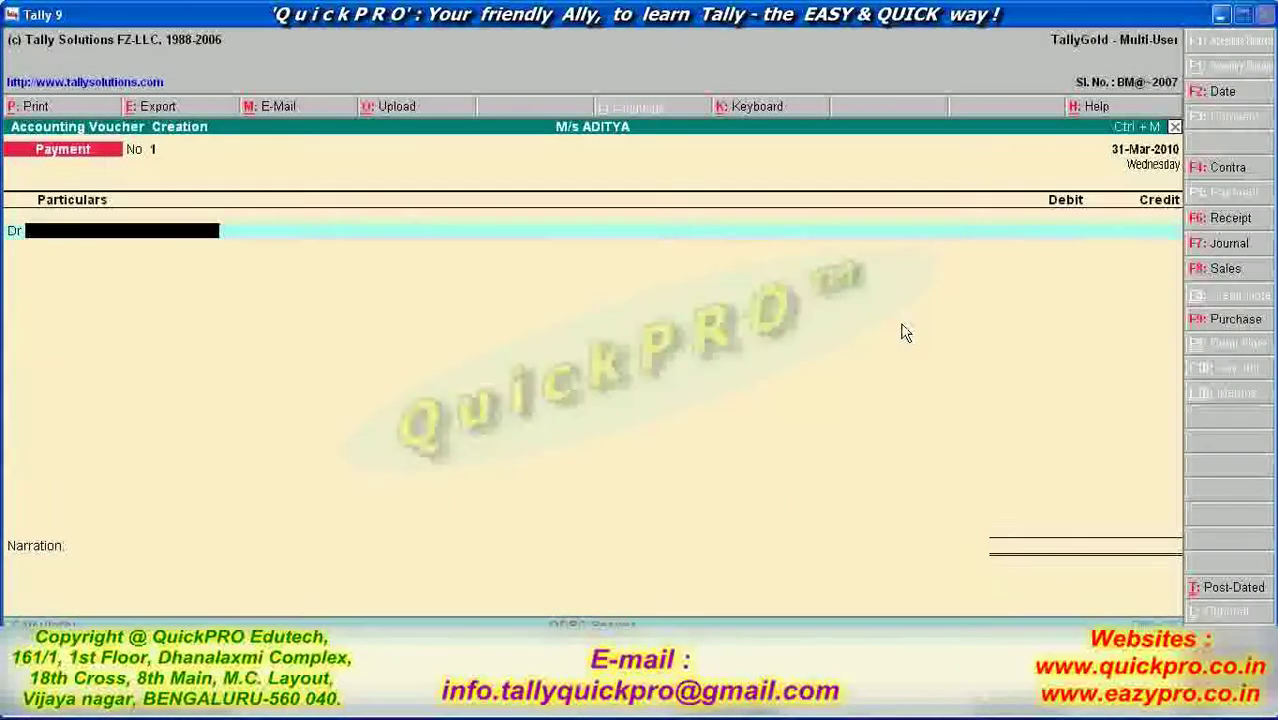
key("F6")
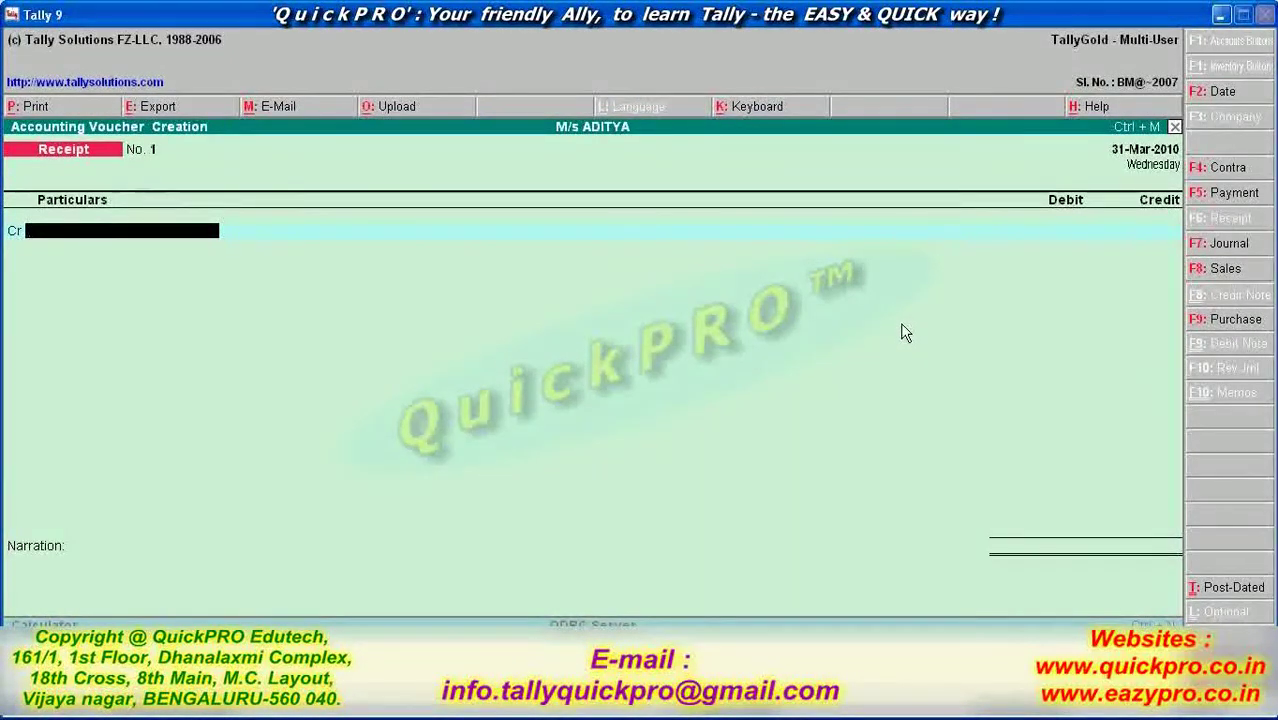
key("F4")
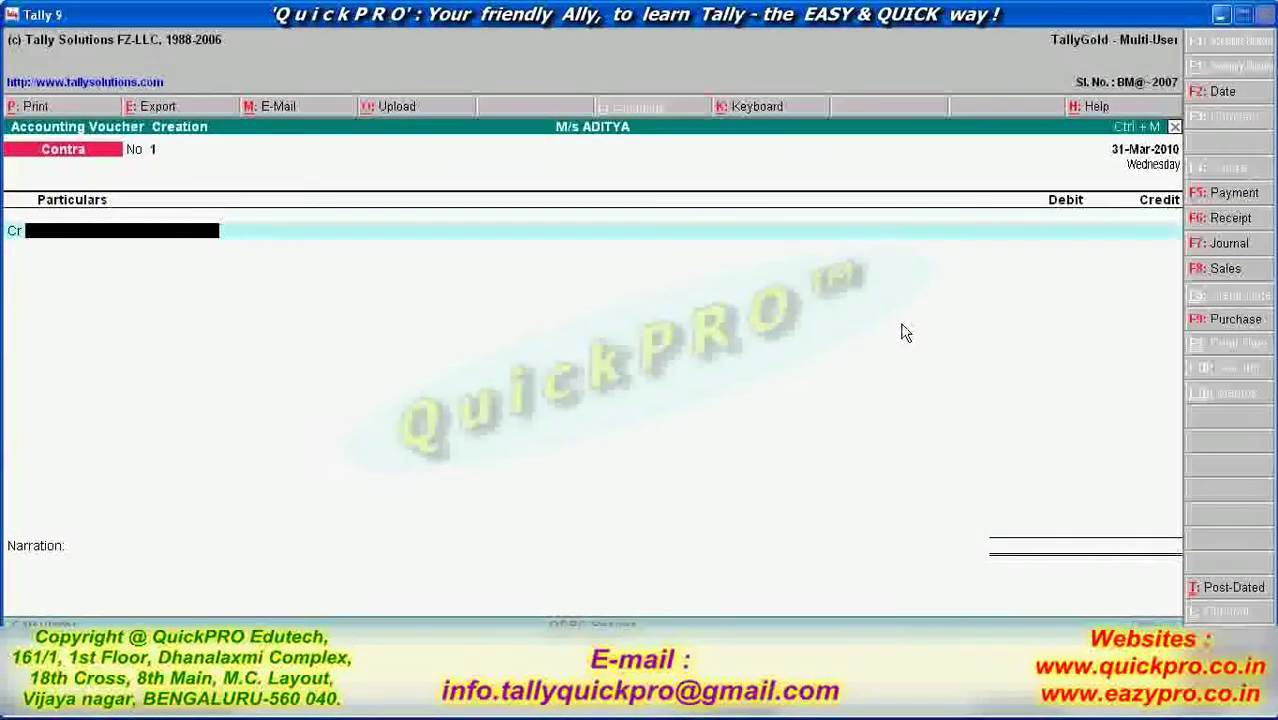
key("F5")
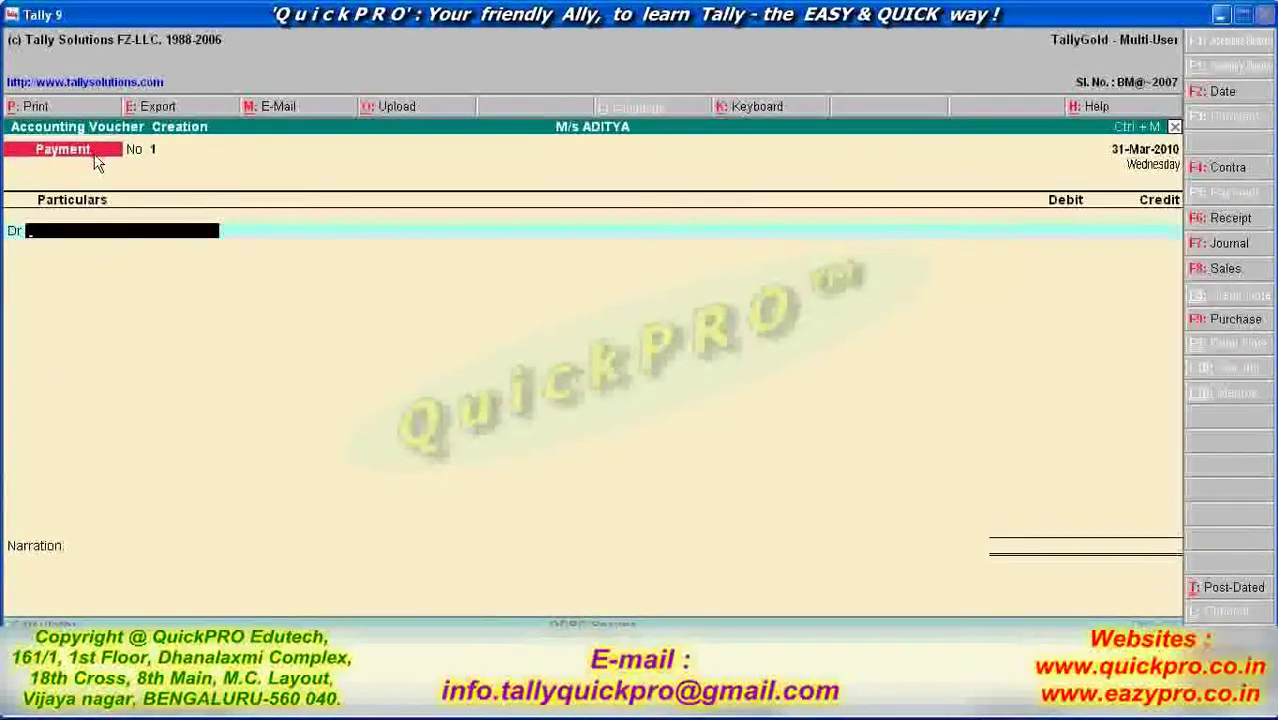
key("F6")
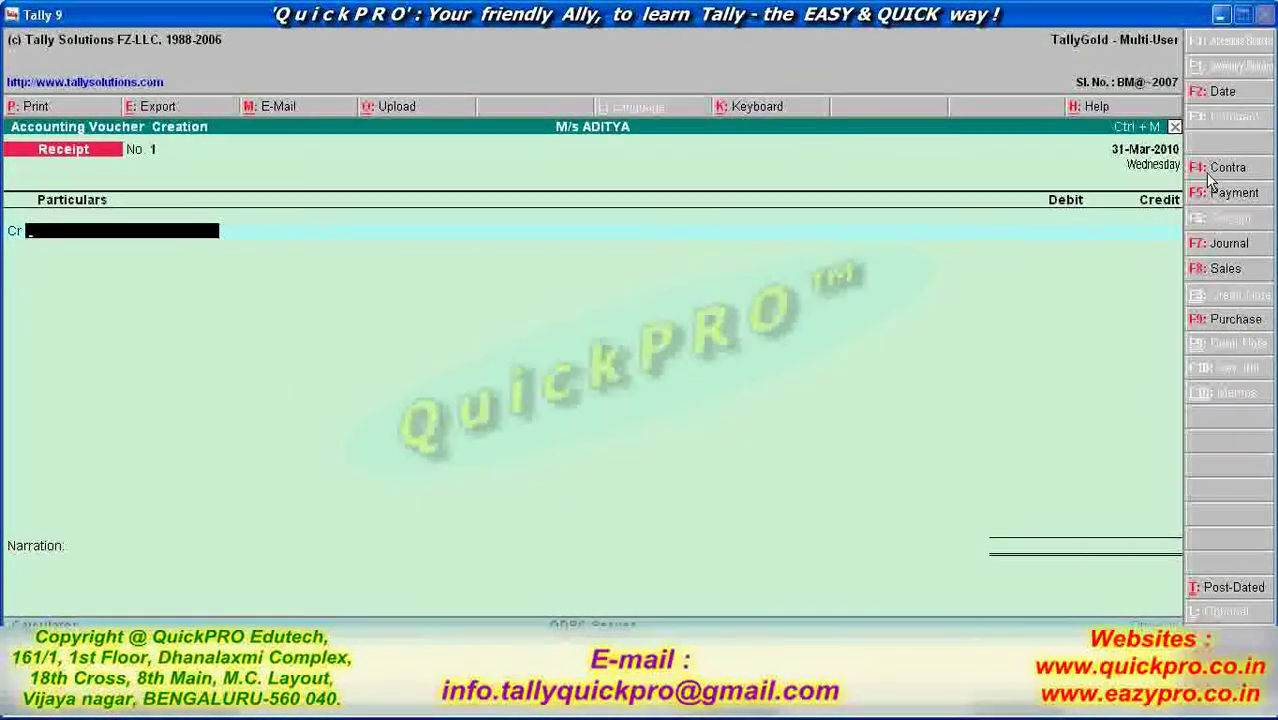
key("Escape")
key("y")
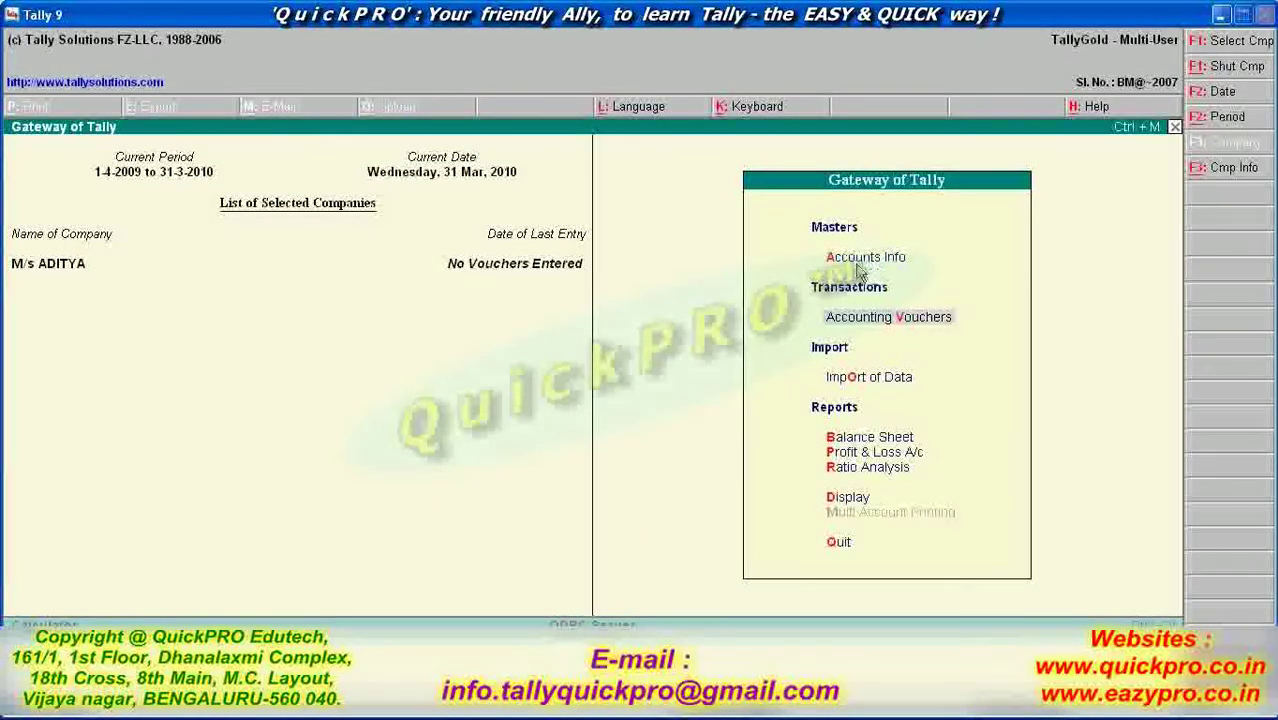
Start a new voucher type under Accounts Info and name it Bank Receipt, leaving the alias blank
left_click(868, 267)
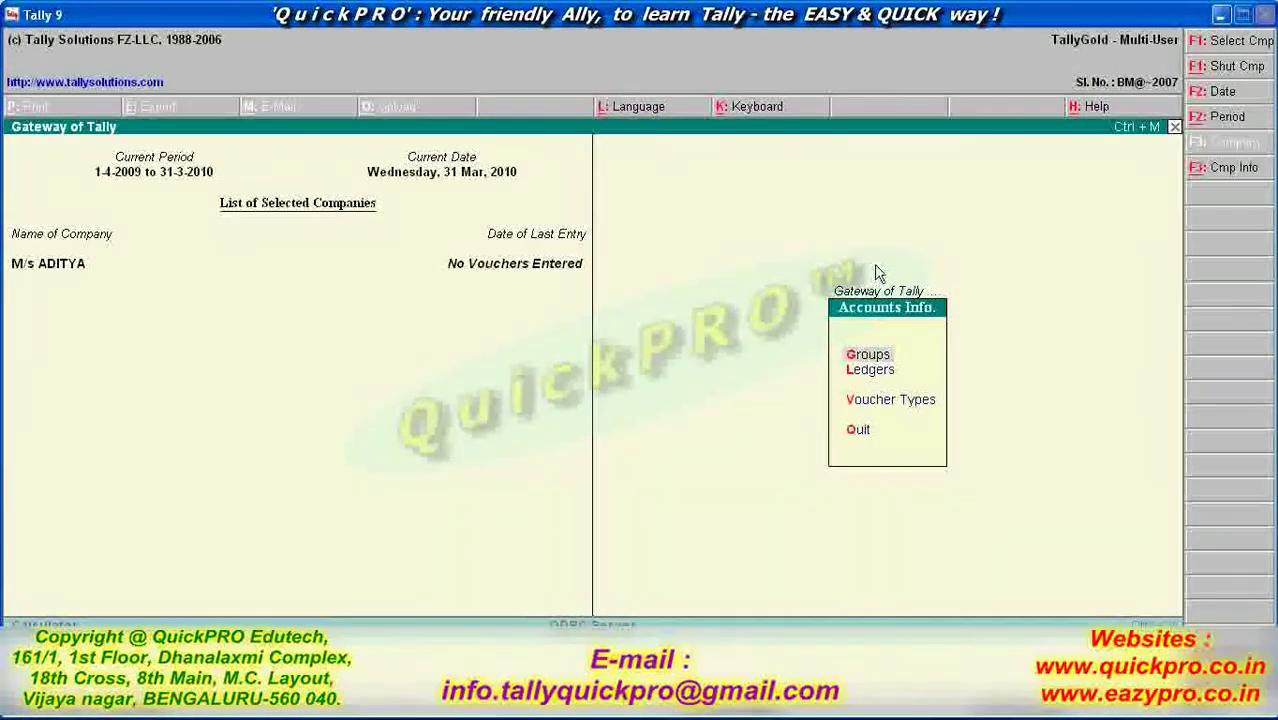
key("Down")
key("Down")
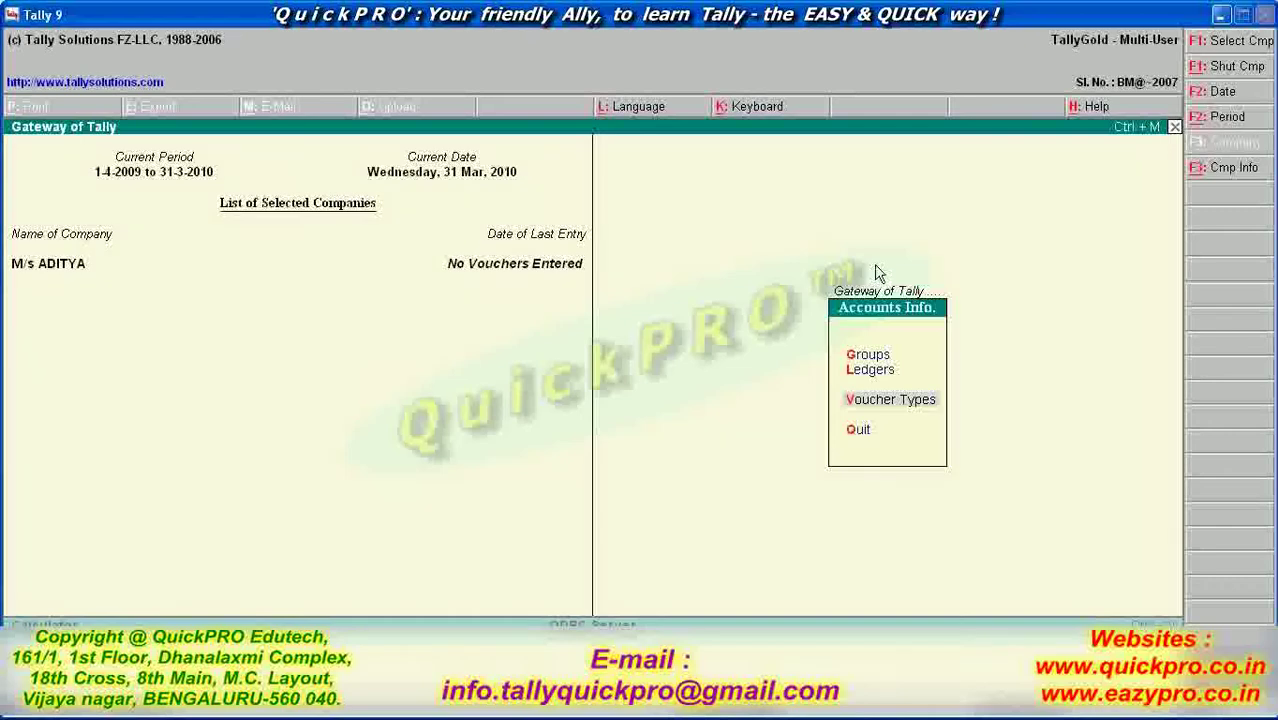
key("Return")
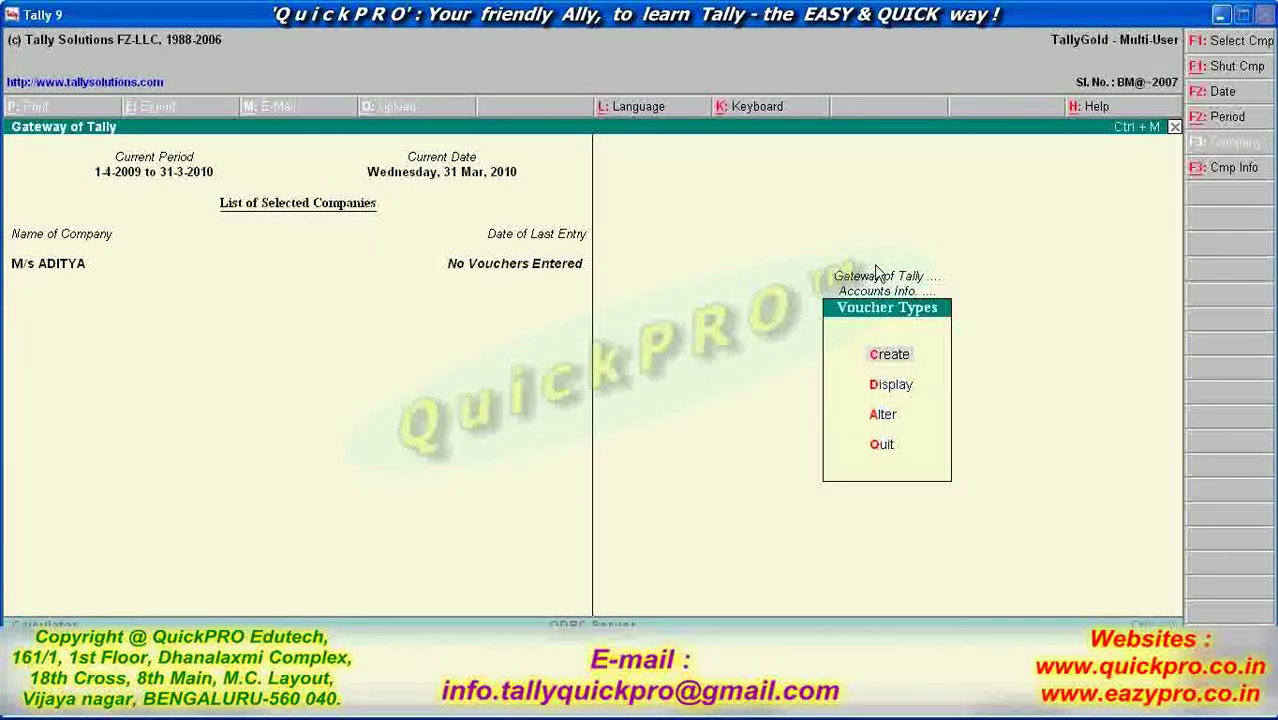
key("Return")
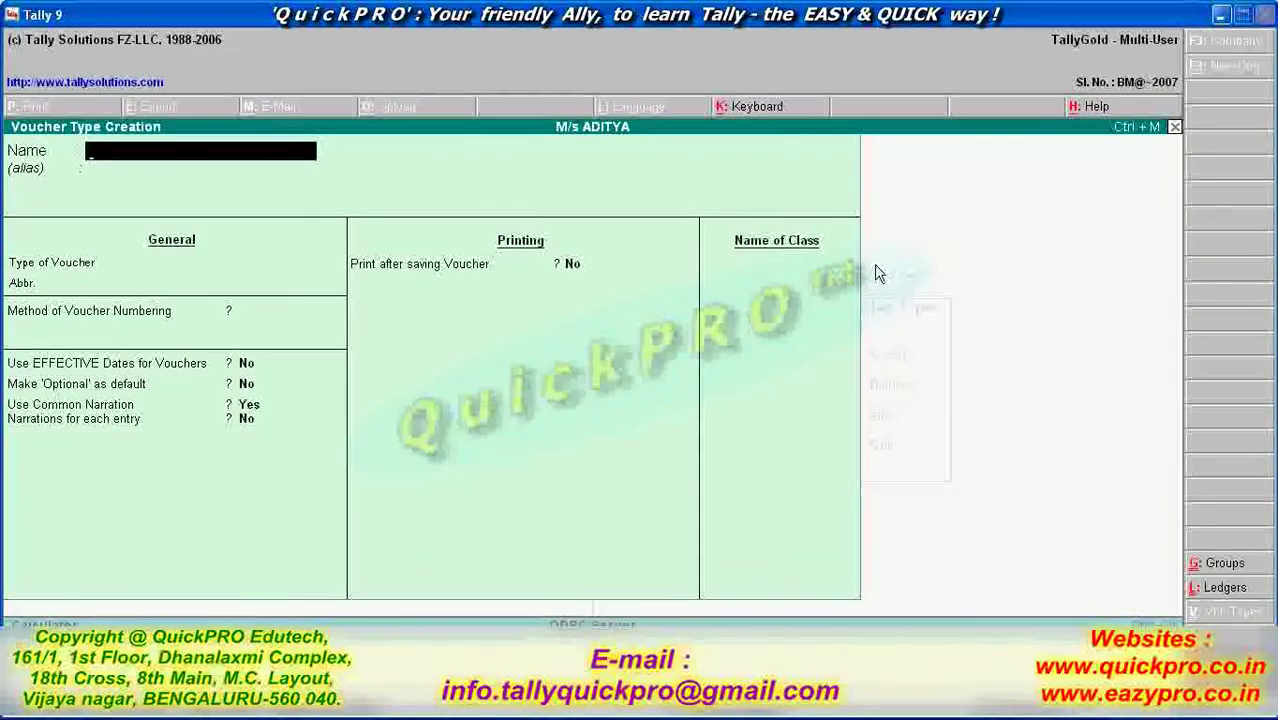
type("Bank")
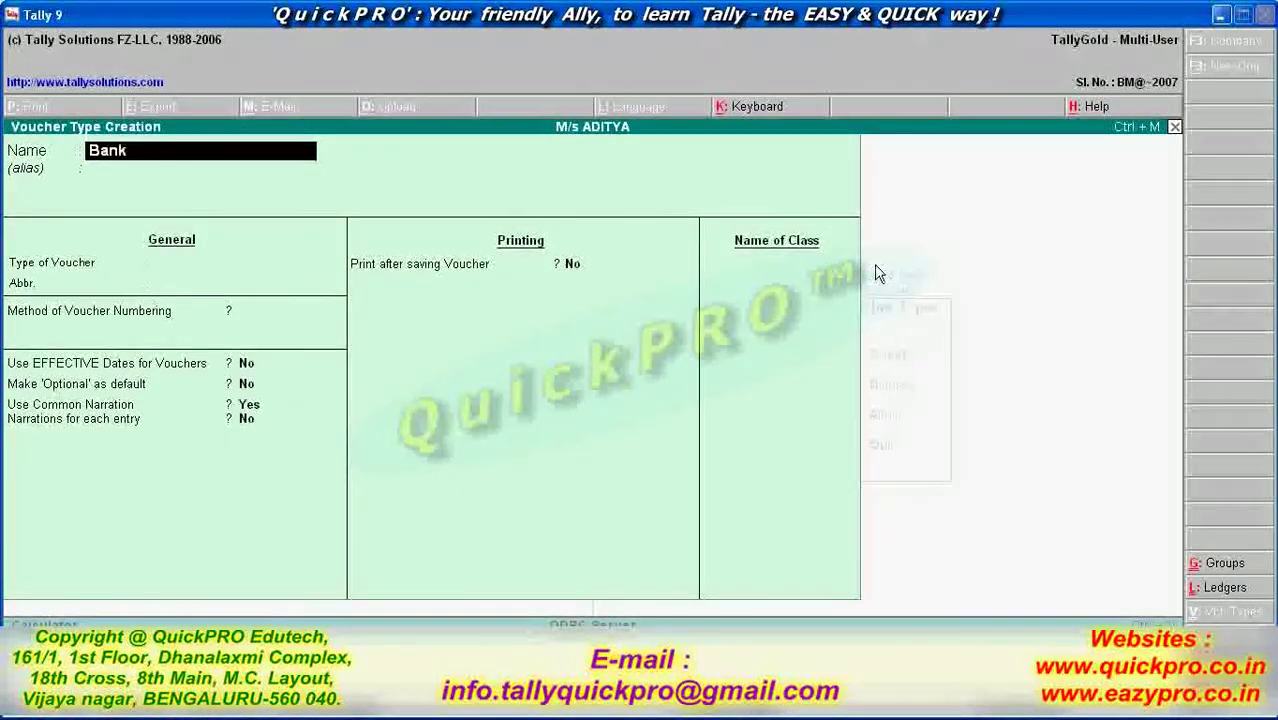
type(" Re")
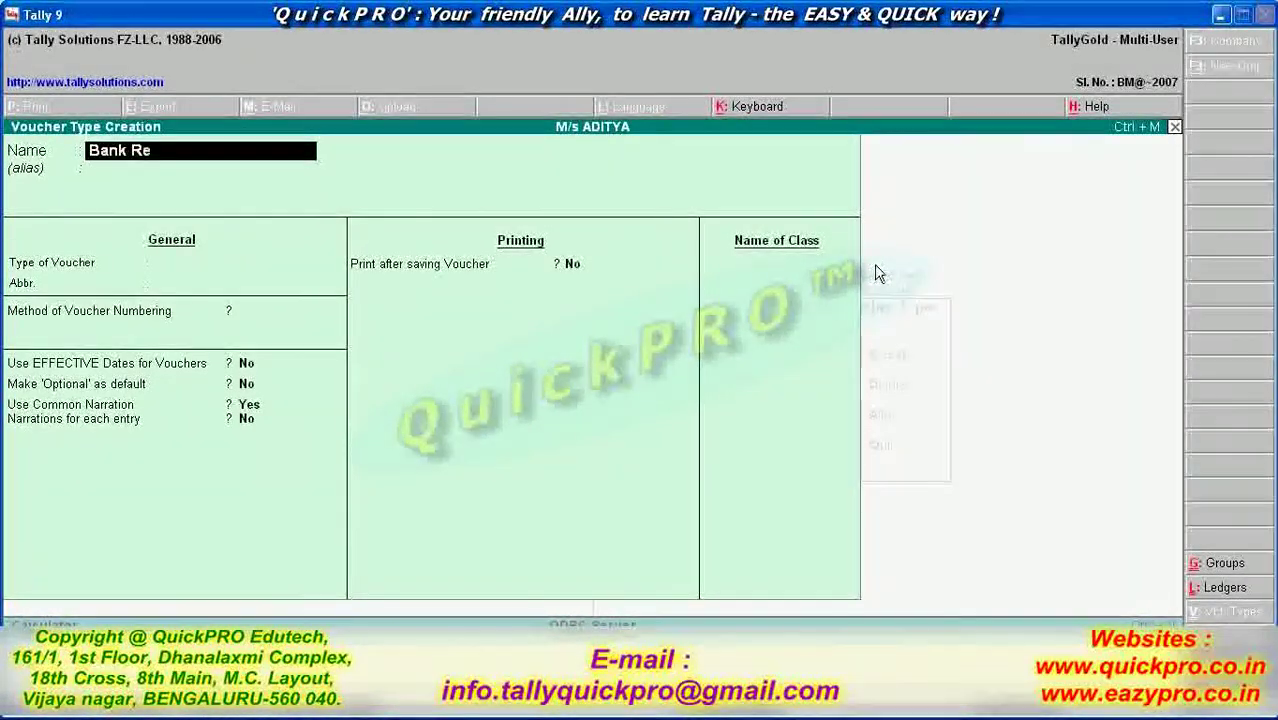
type("ceipt")
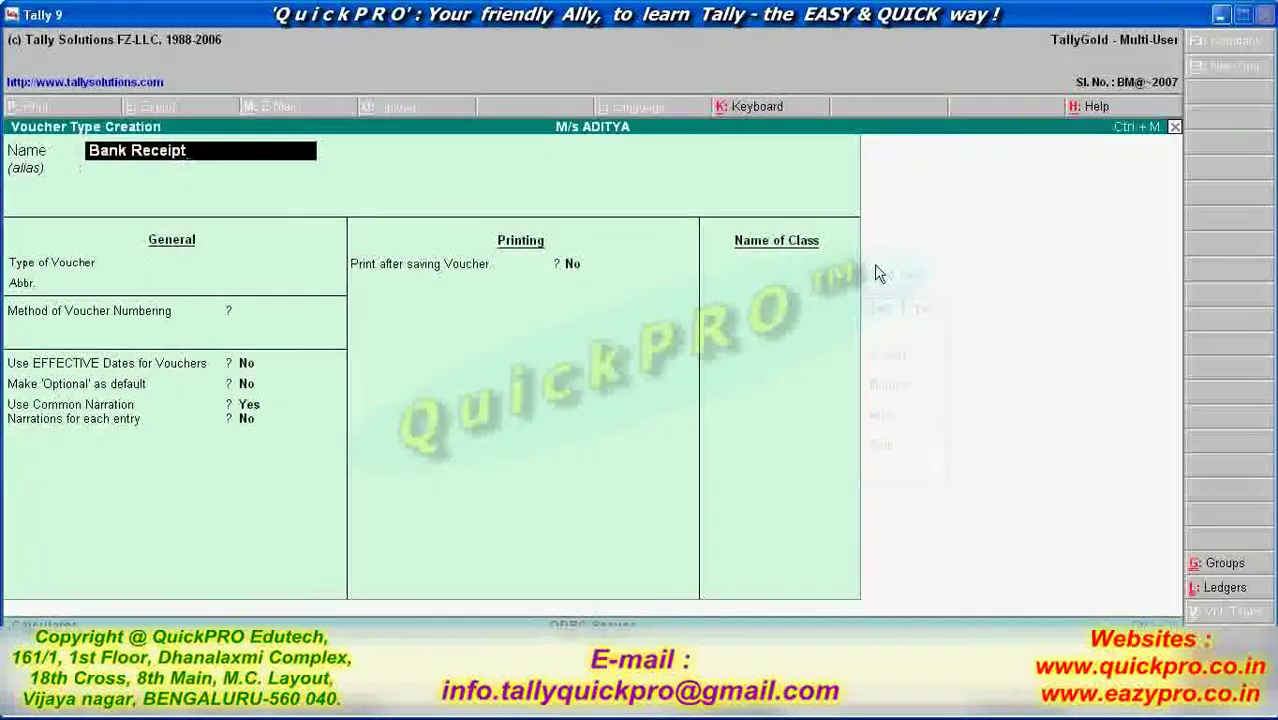
key("Return")
key("Return")
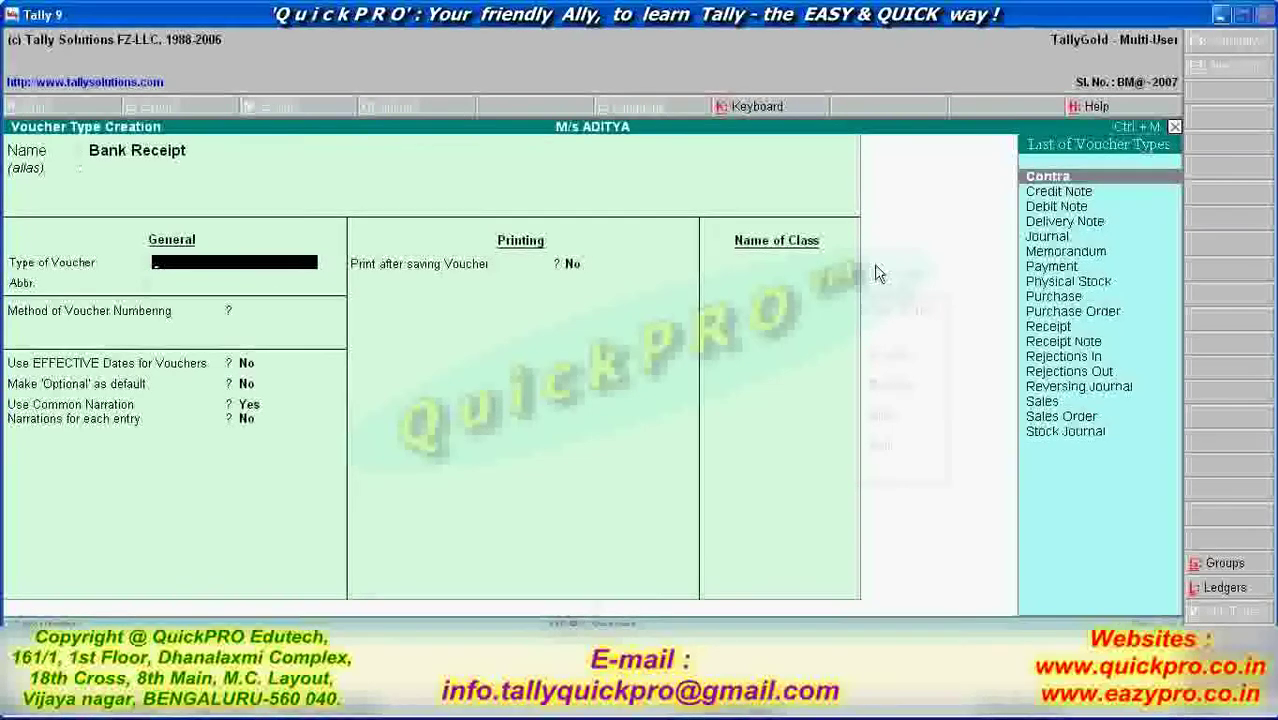
Set the new voucher type's Type of Voucher to Receipt and accept the abbreviation Rcpt
key("Down")
key("Down")
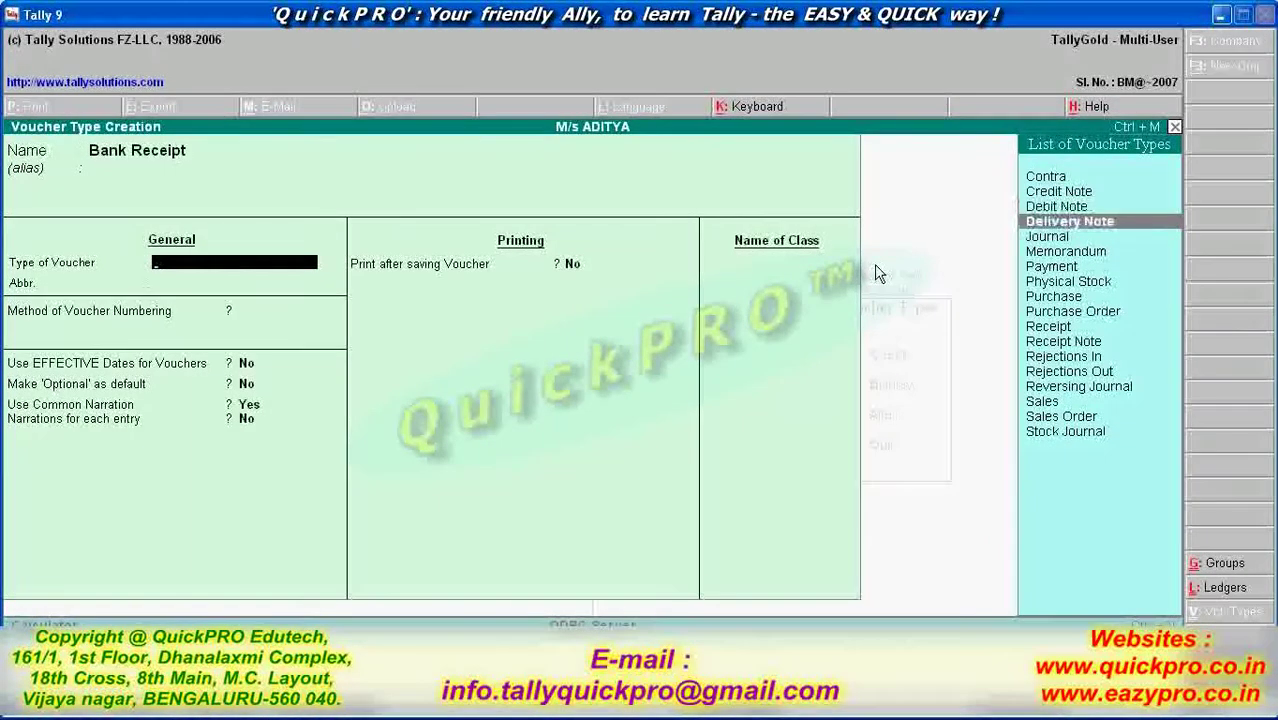
key("Down")
key("Down")
key("Down")
key("Down")
key("Down")
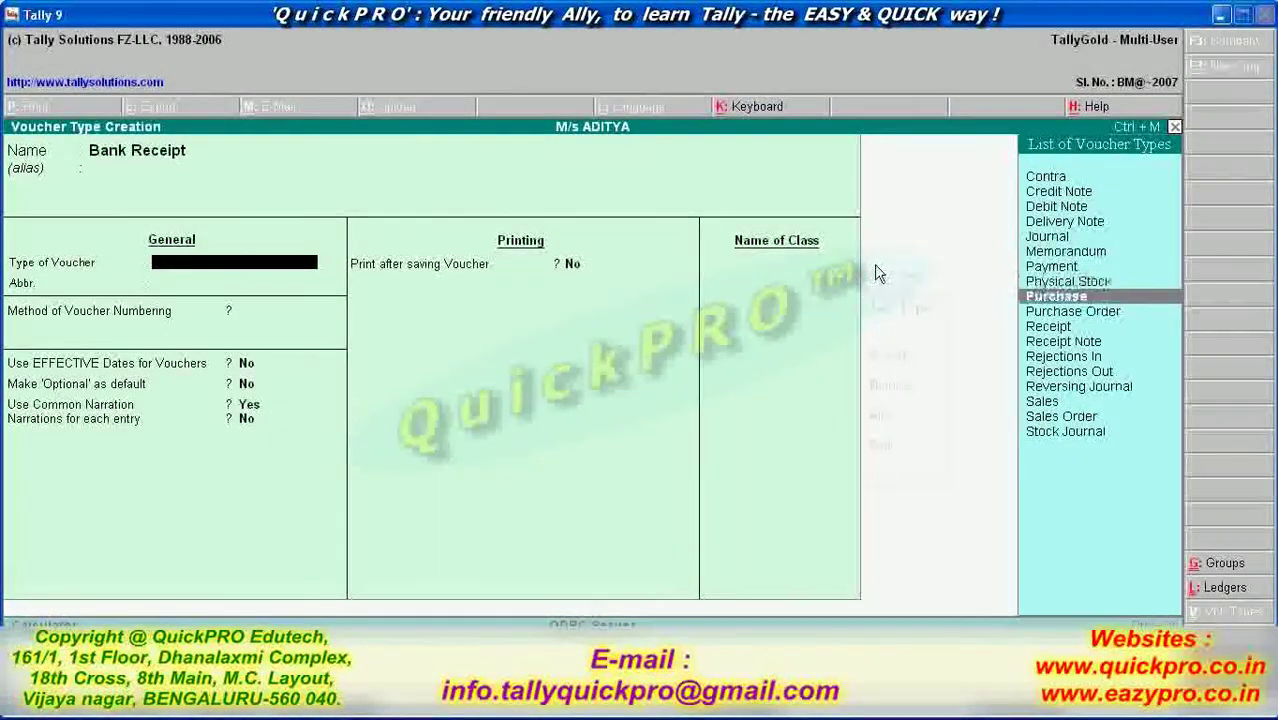
key("Down")
key("Down")
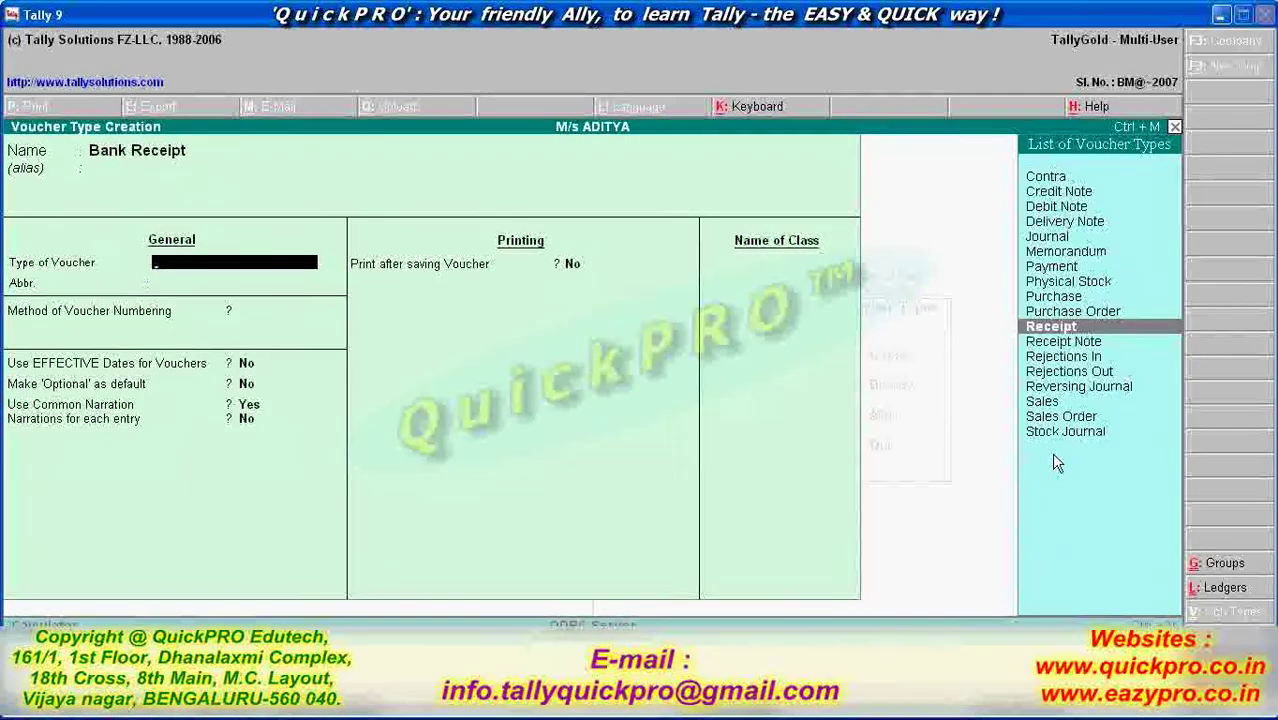
key("Return")
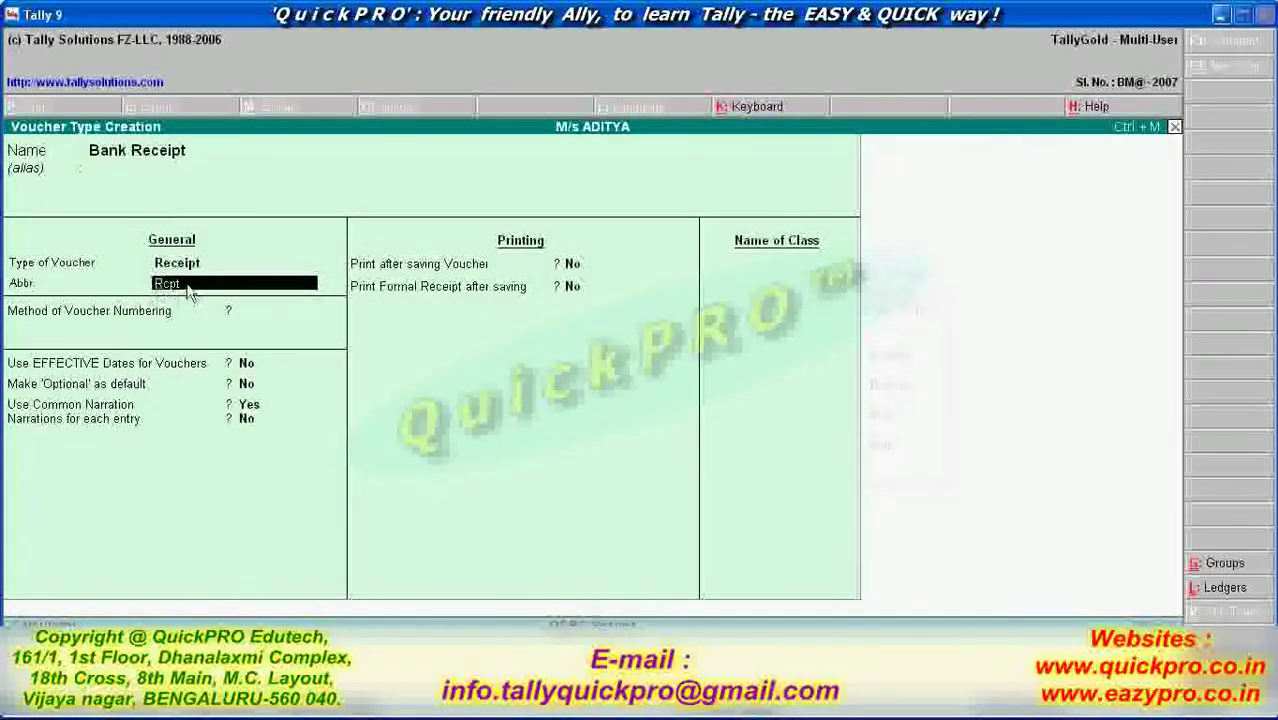
key("Return")
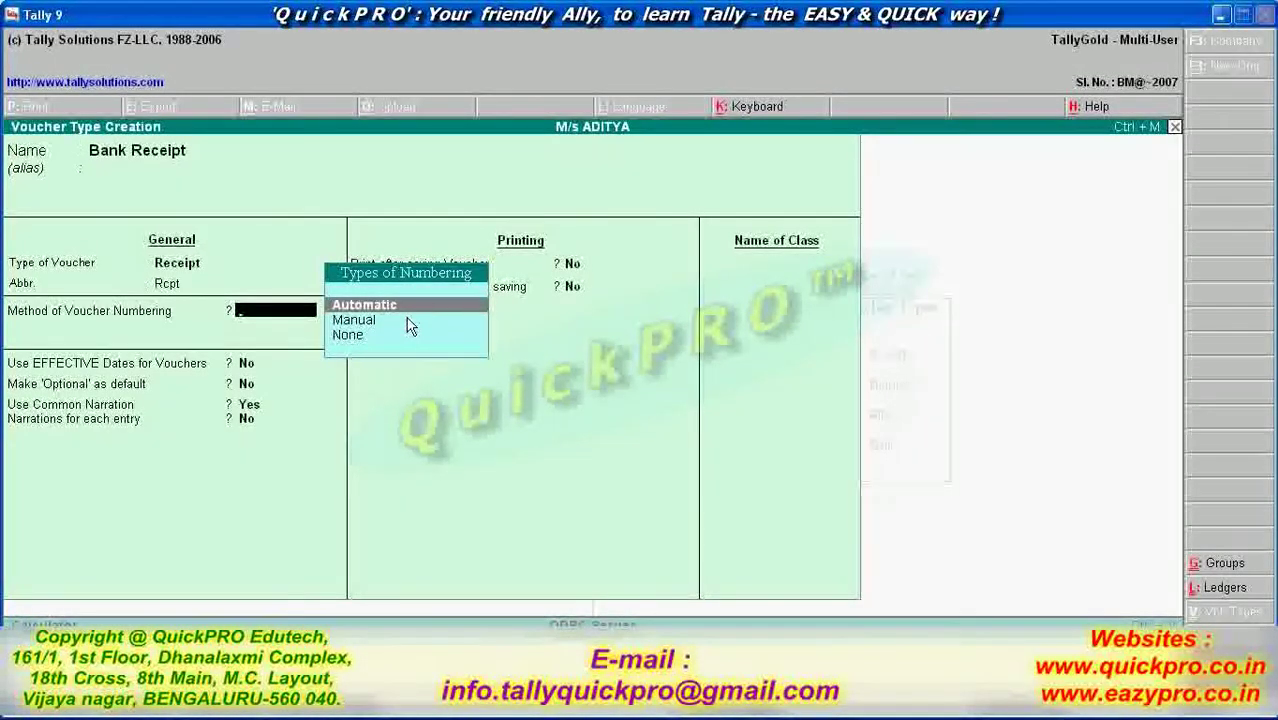
Choose Automatic voucher numbering without advance configuration, and accept the default effective-date, optional and narration settings
key("Down")
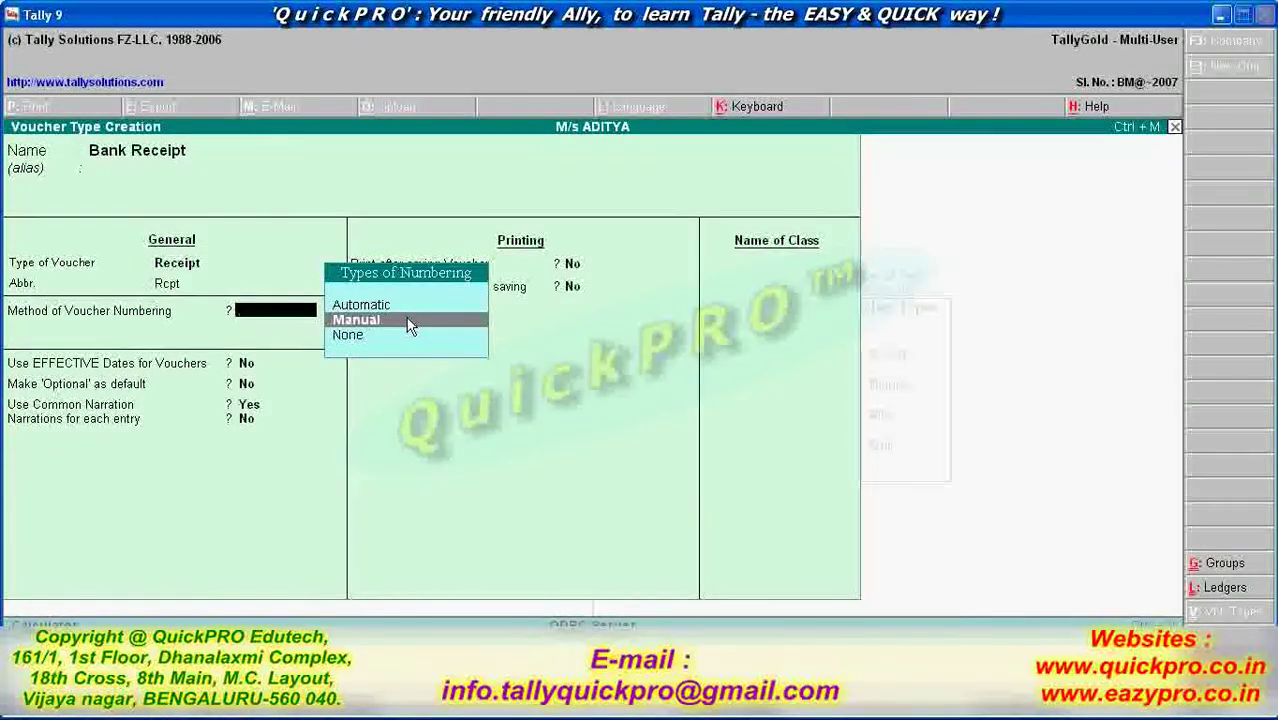
key("Up")
key("Return")
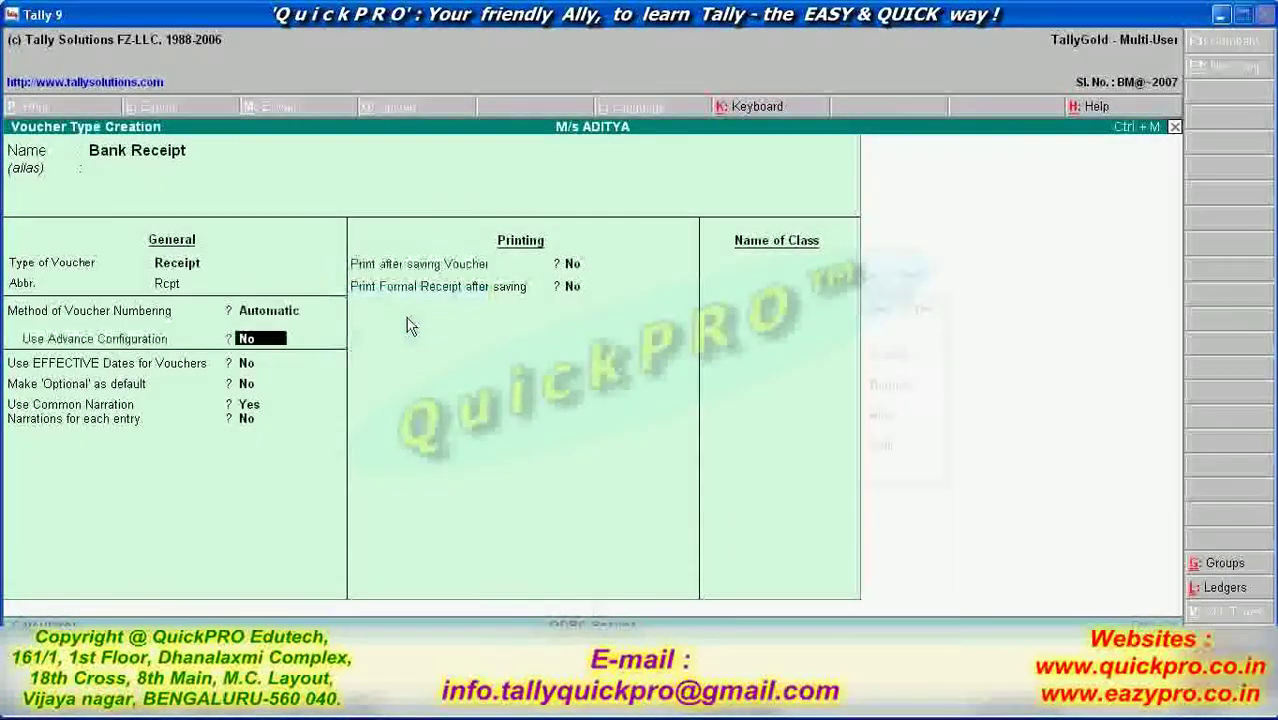
key("Return")
key("Return")
key("Return")
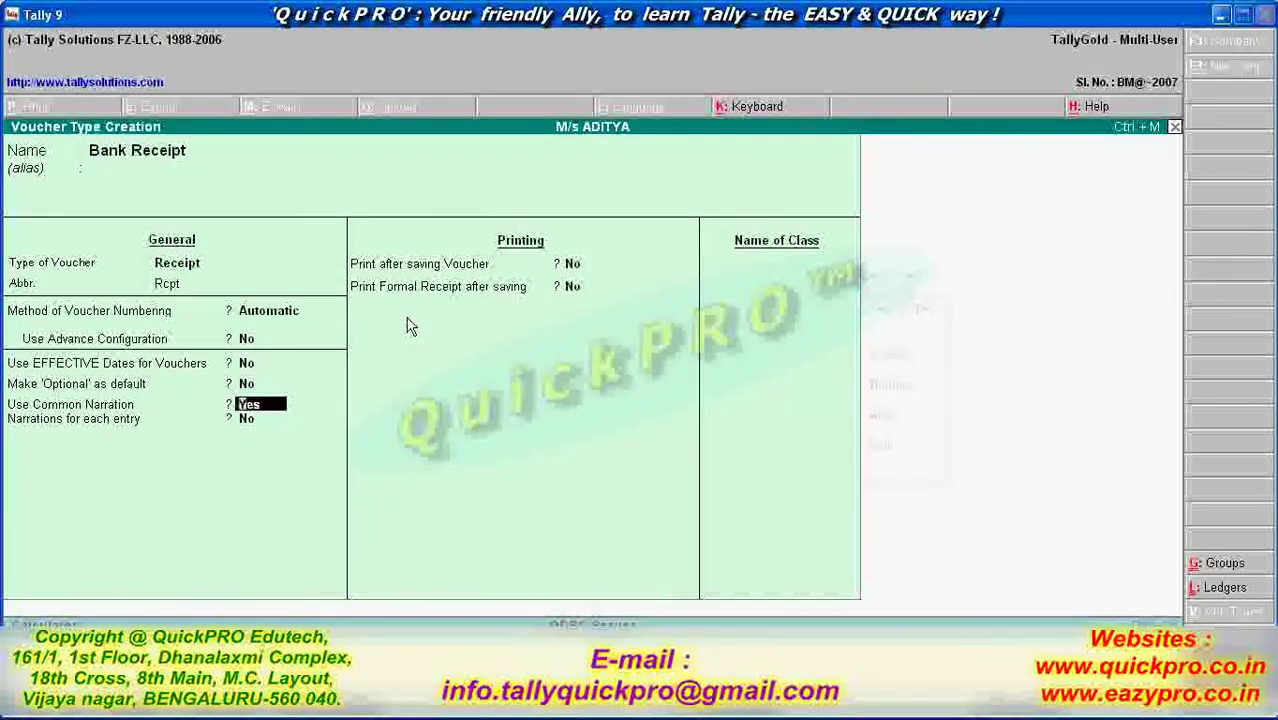
key("Return")
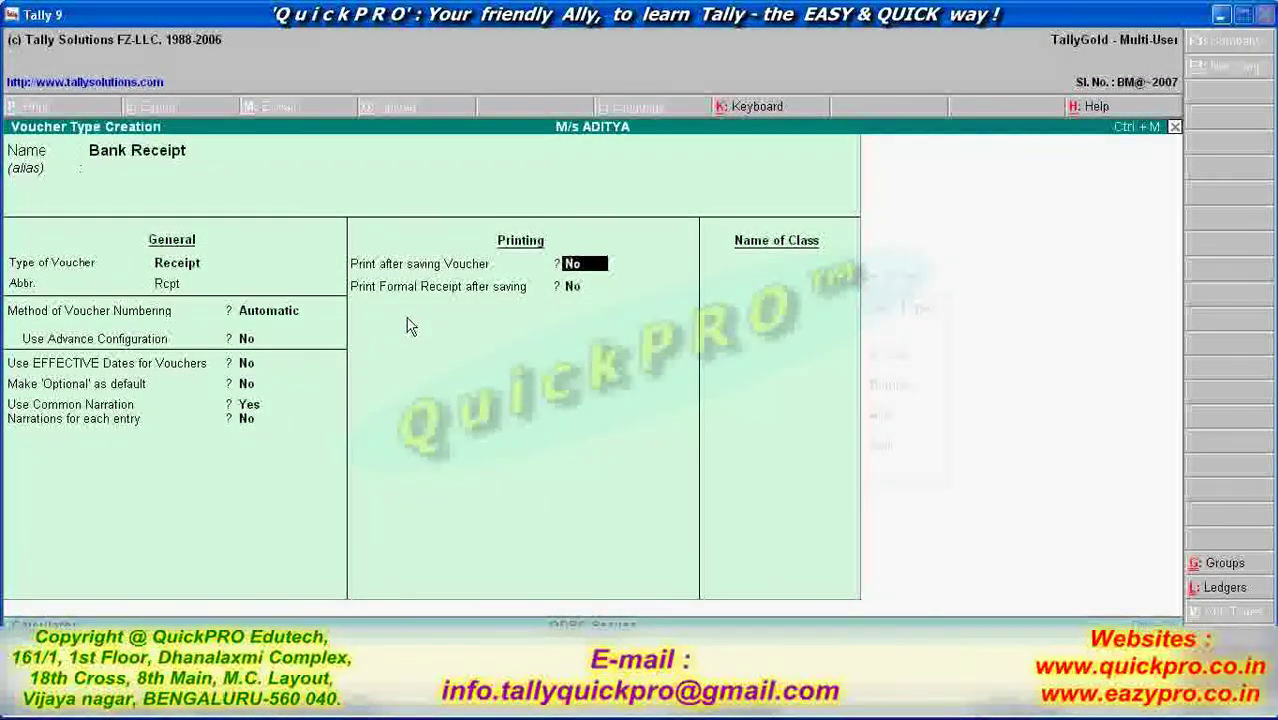
Enable printing after saving the voucher, leave formal receipt printing off and the class blank, and save the Bank Receipt voucher type
type("y")
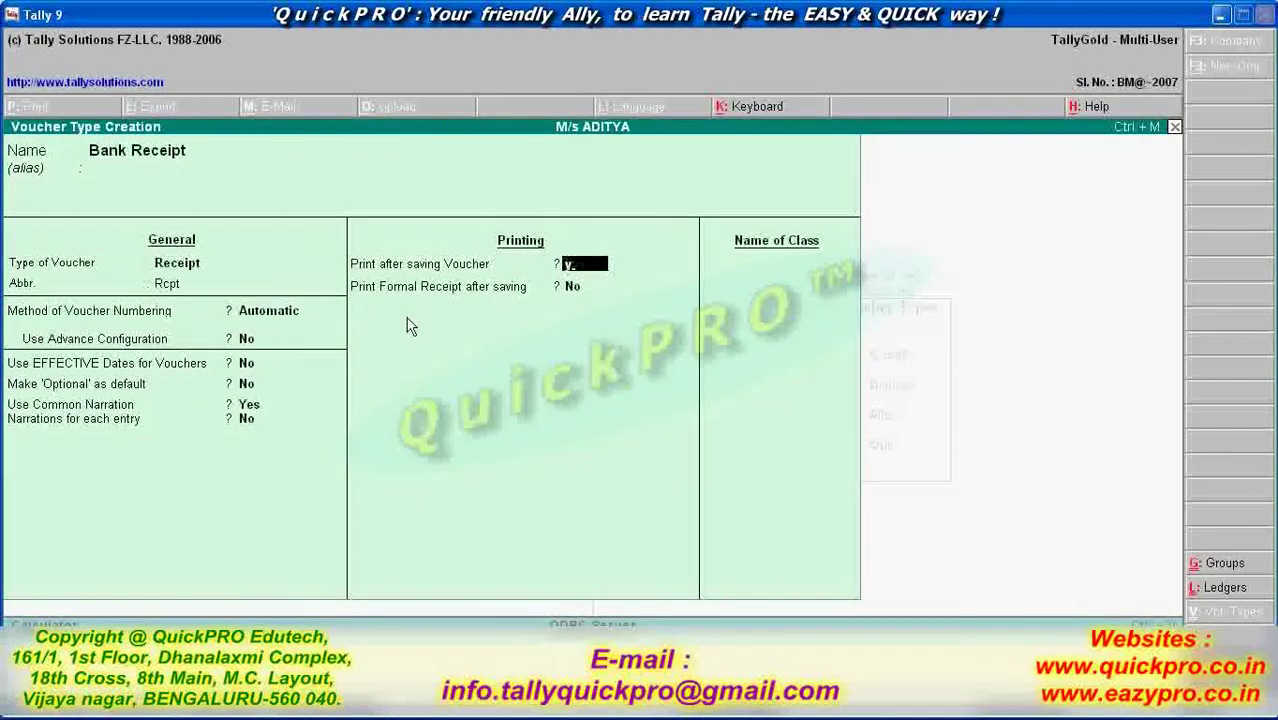
key("Return")
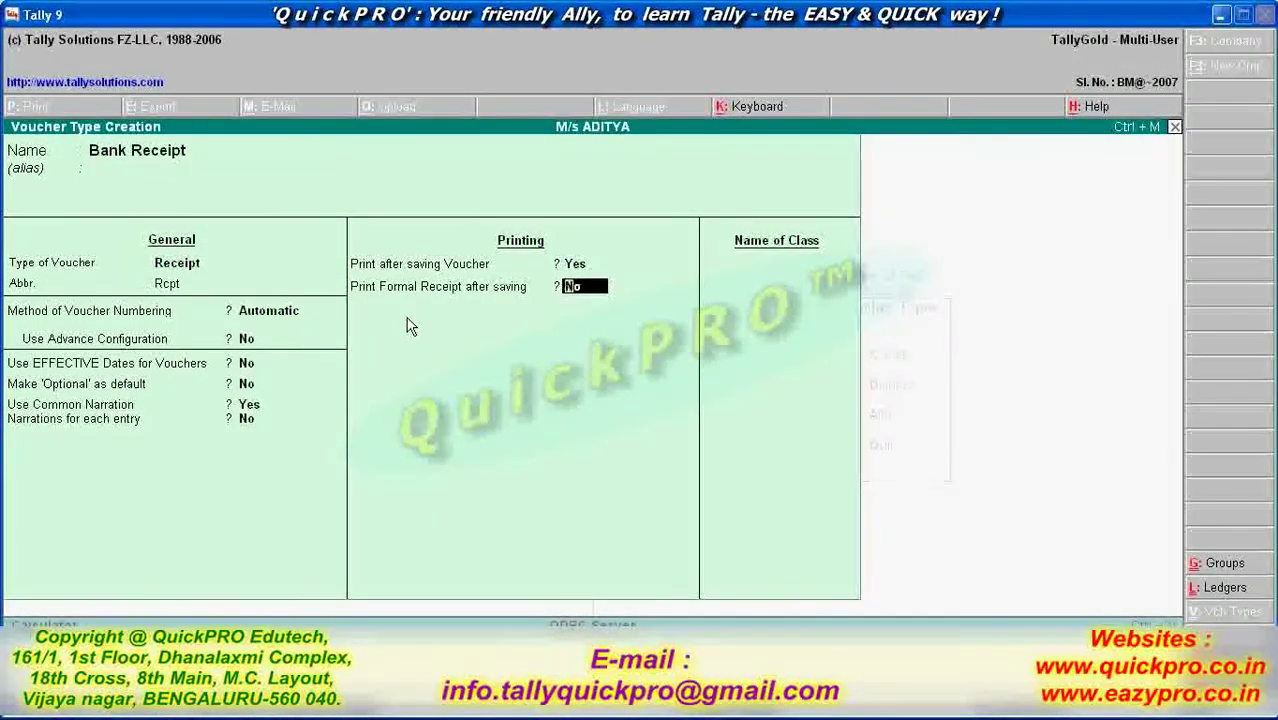
key("Return")
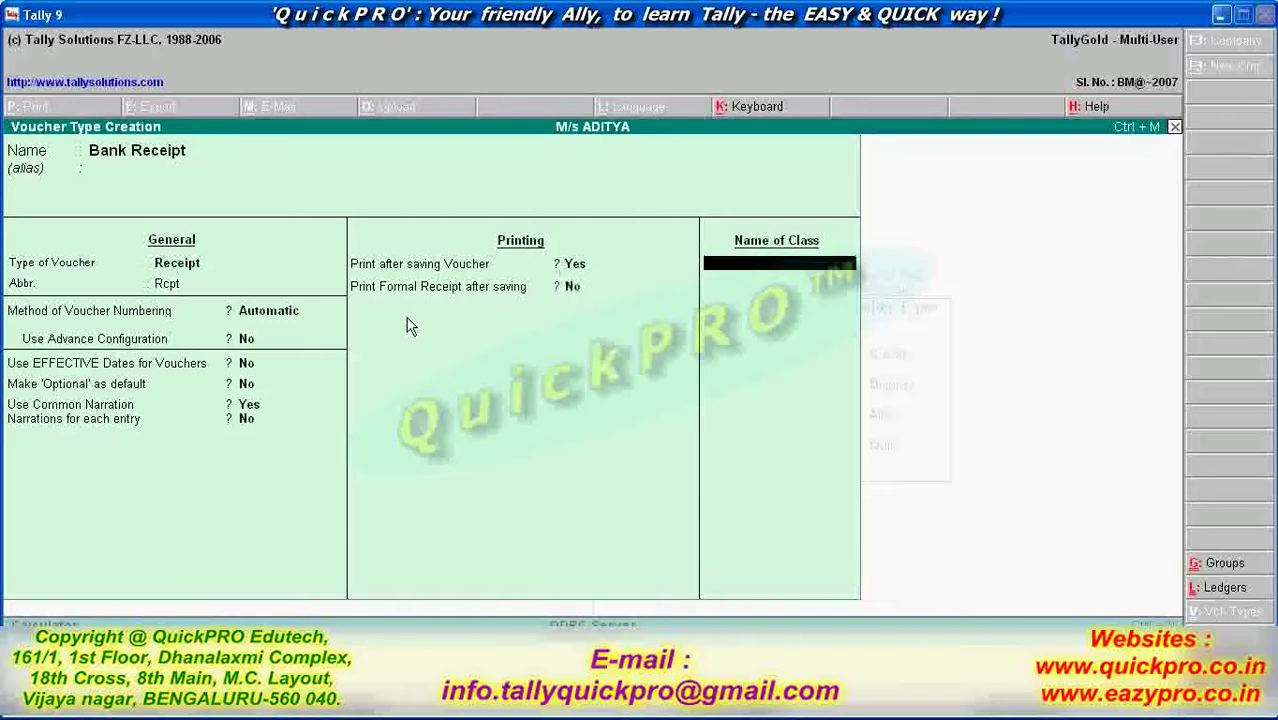
key("Return")
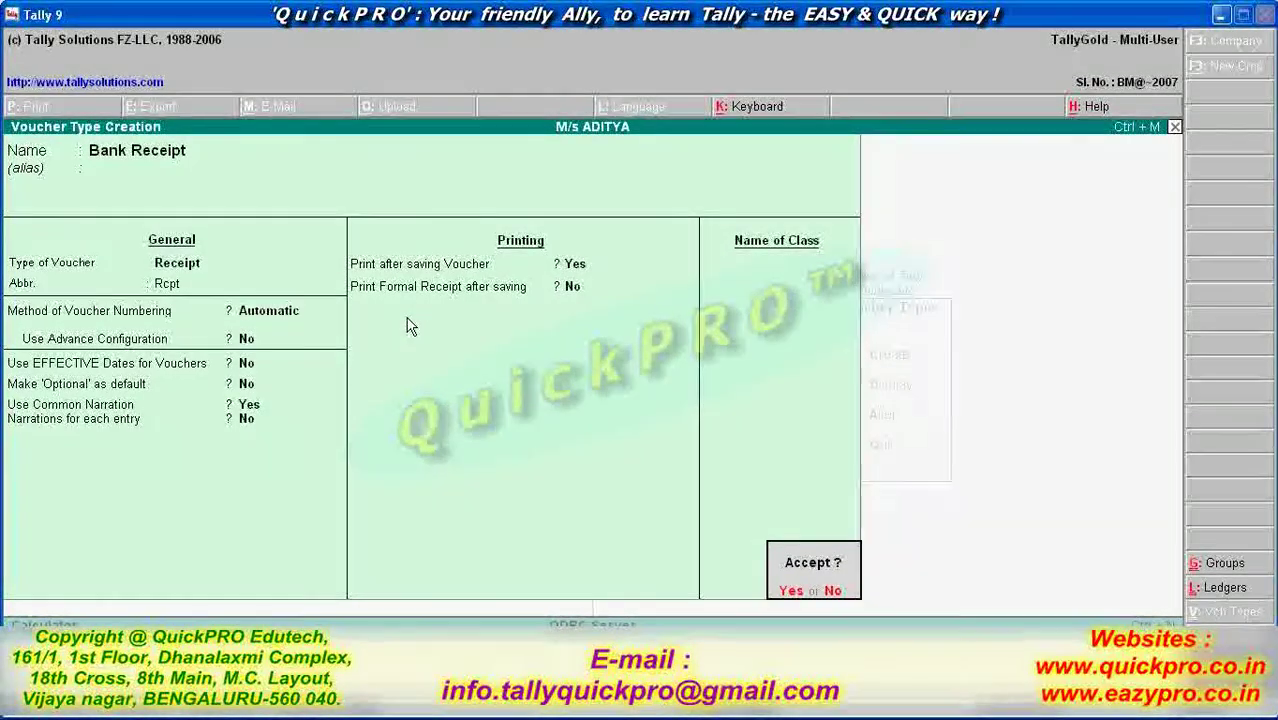
key("y")
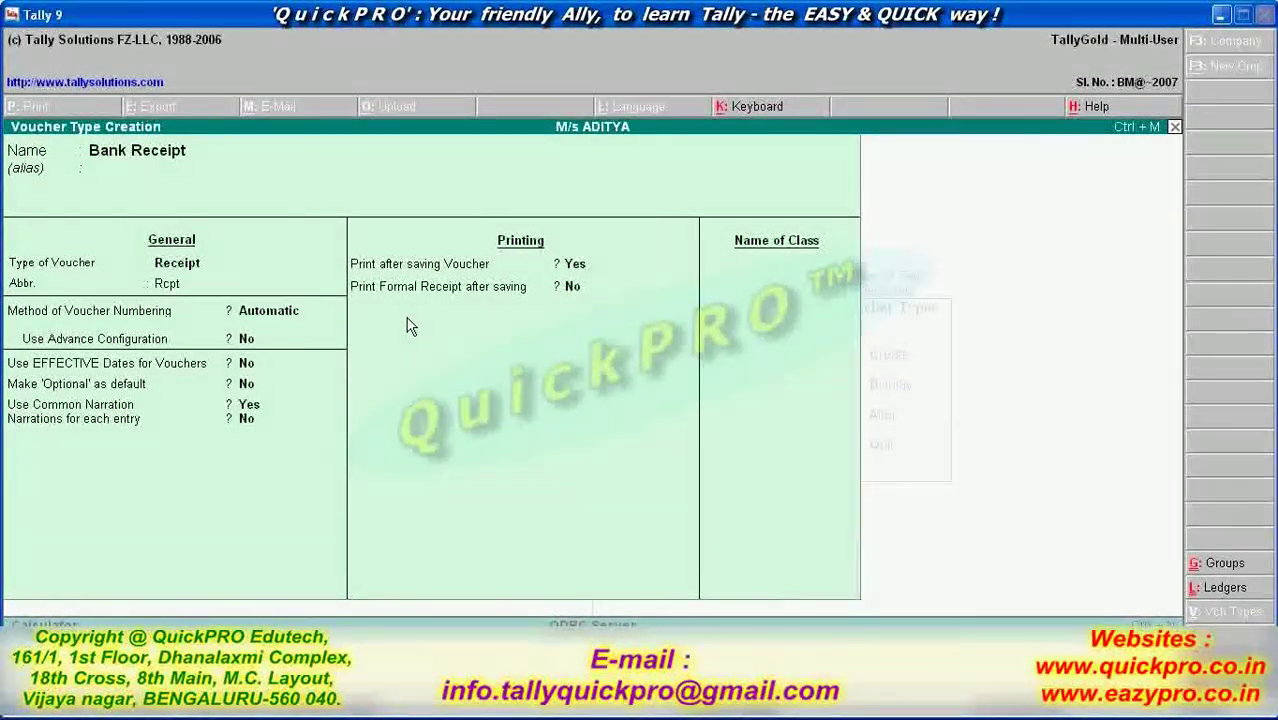
key("Escape")
key("Escape")
key("Escape")
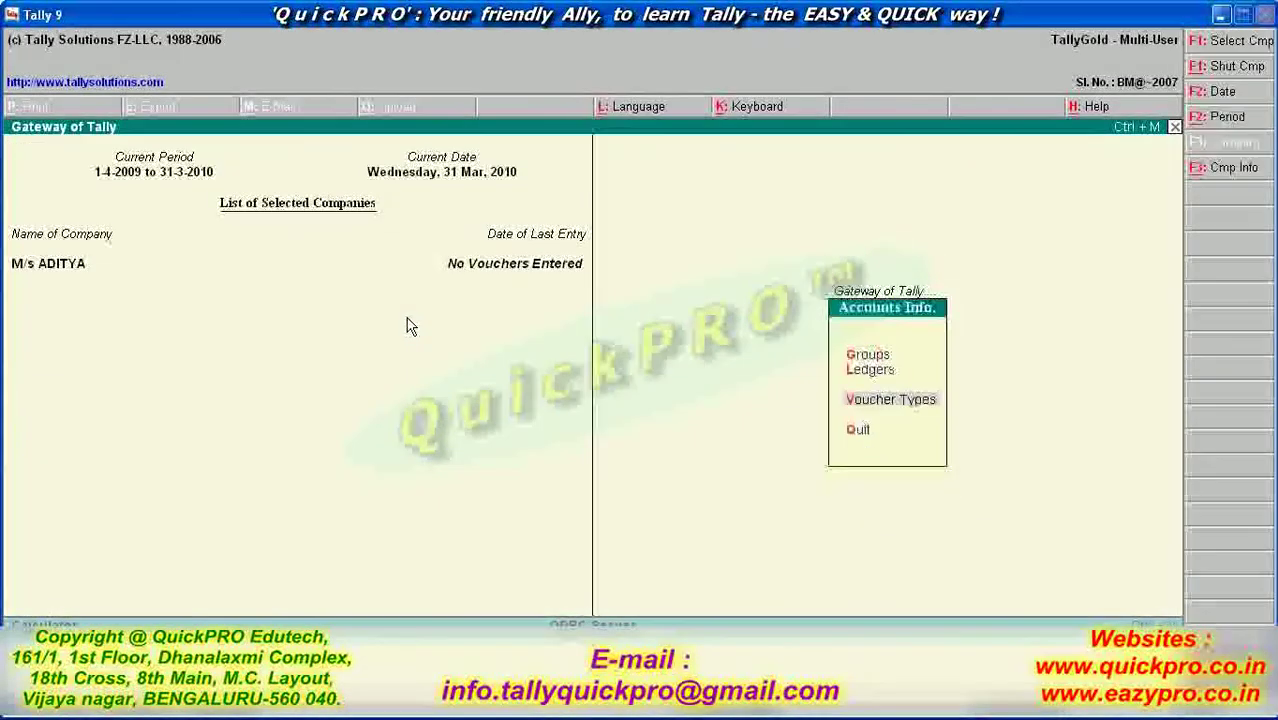
Open a blank accounting voucher of type Bank Receipt to examine it, and quit without recording anything
key("v")
key("F6")
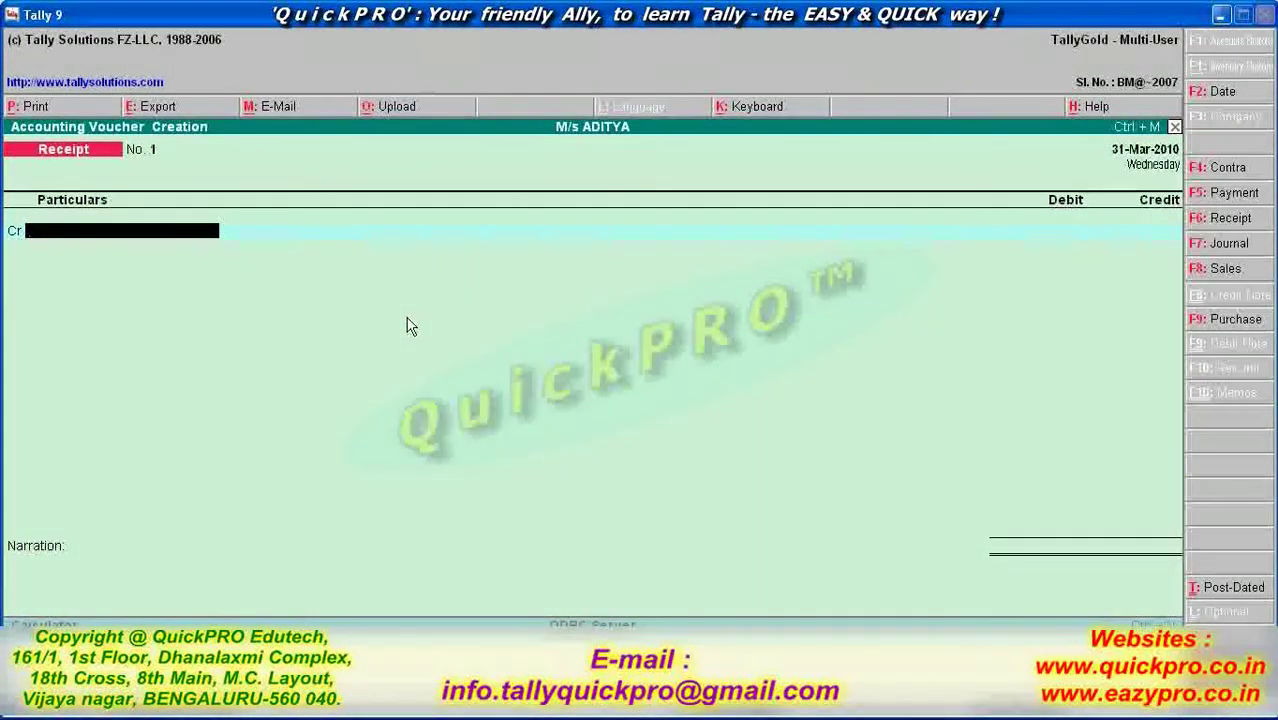
key("F5")
key("F6")
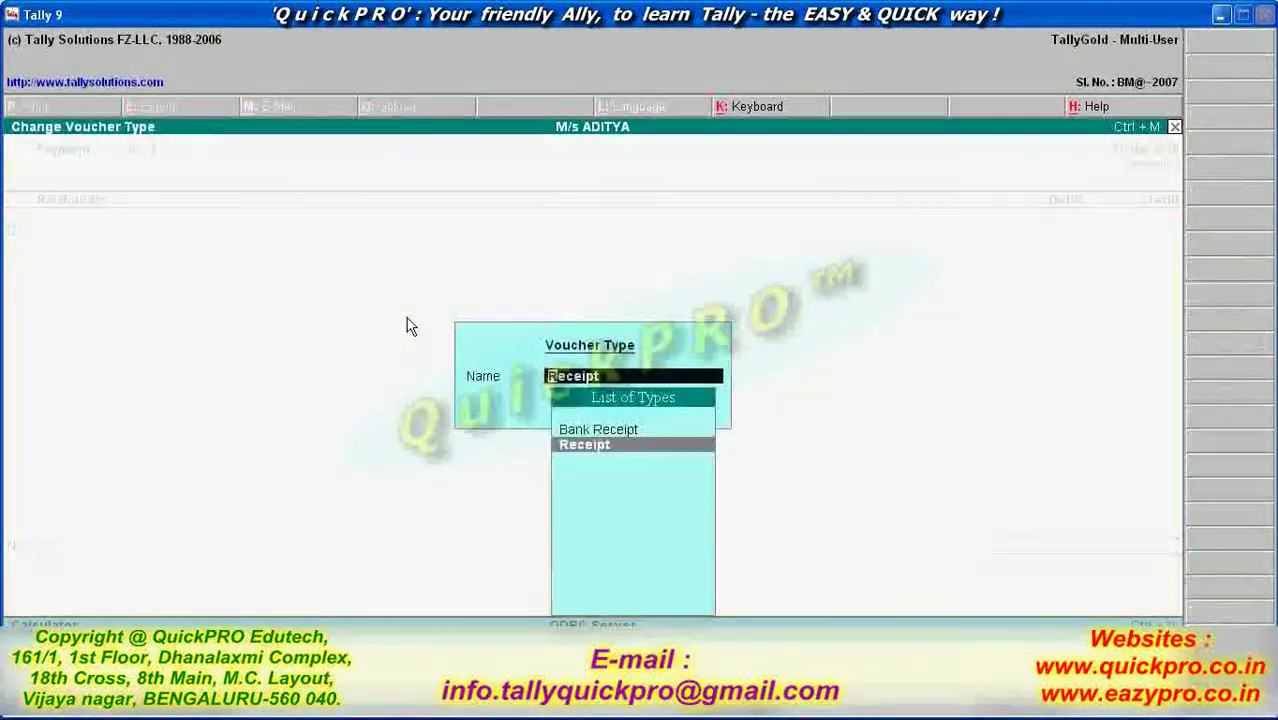
key("Up")
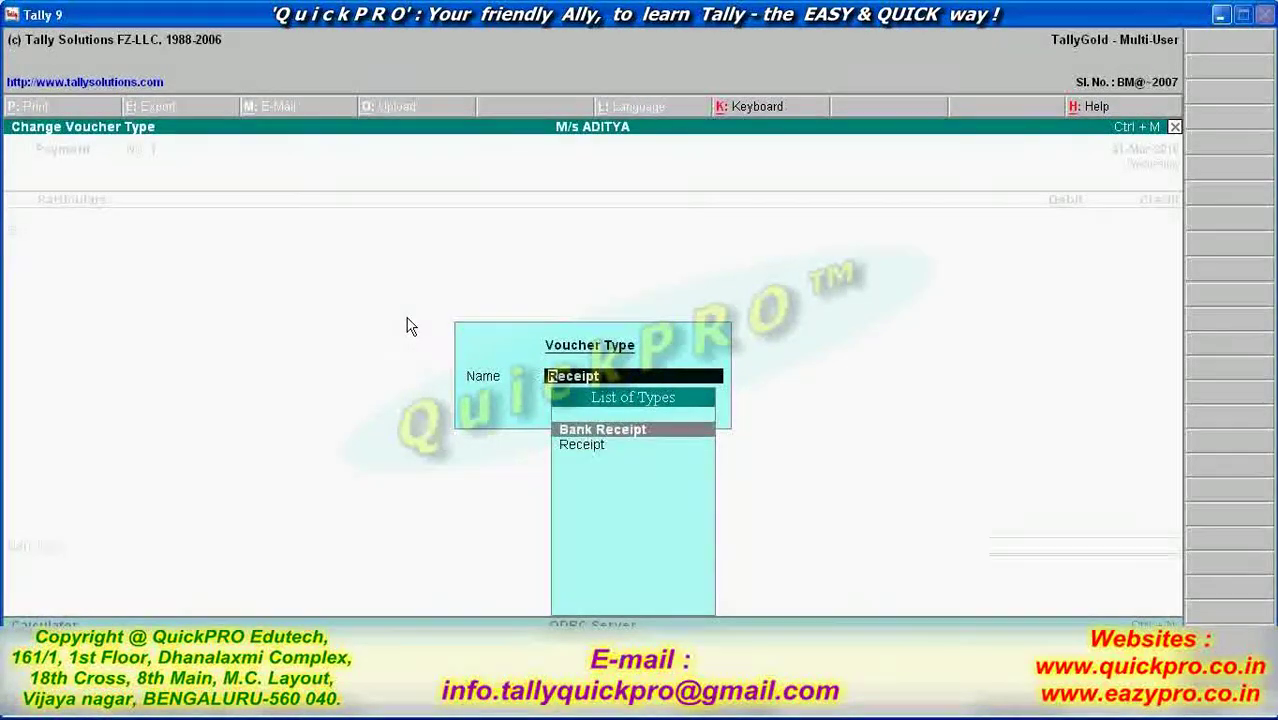
key("Down")
key("Up")
key("Down")
key("Up")
key("Return")
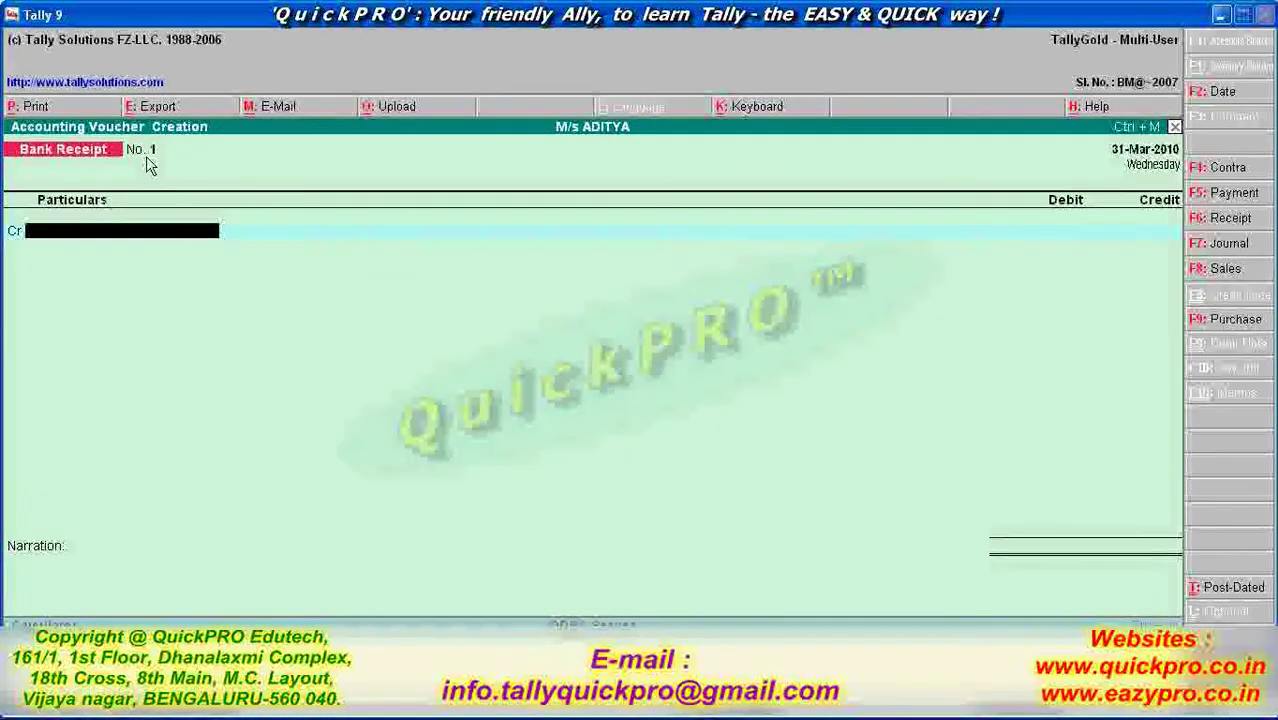
key("Escape")
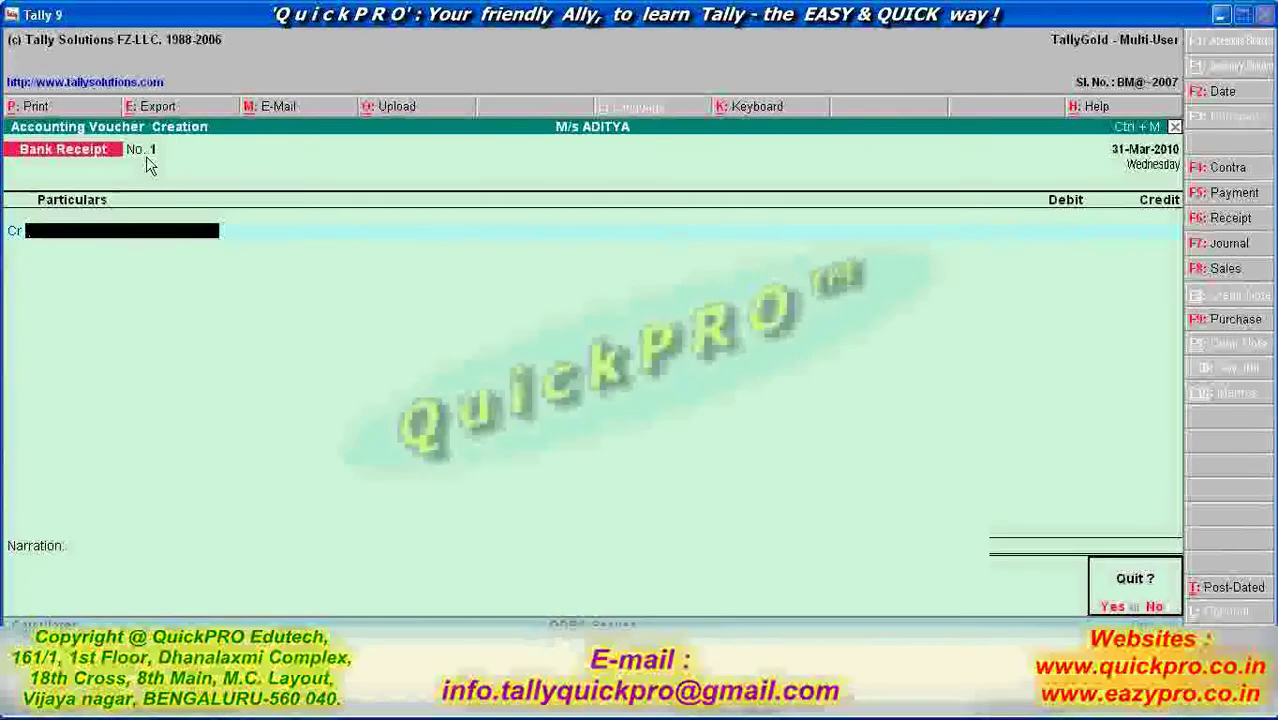
key("Return")
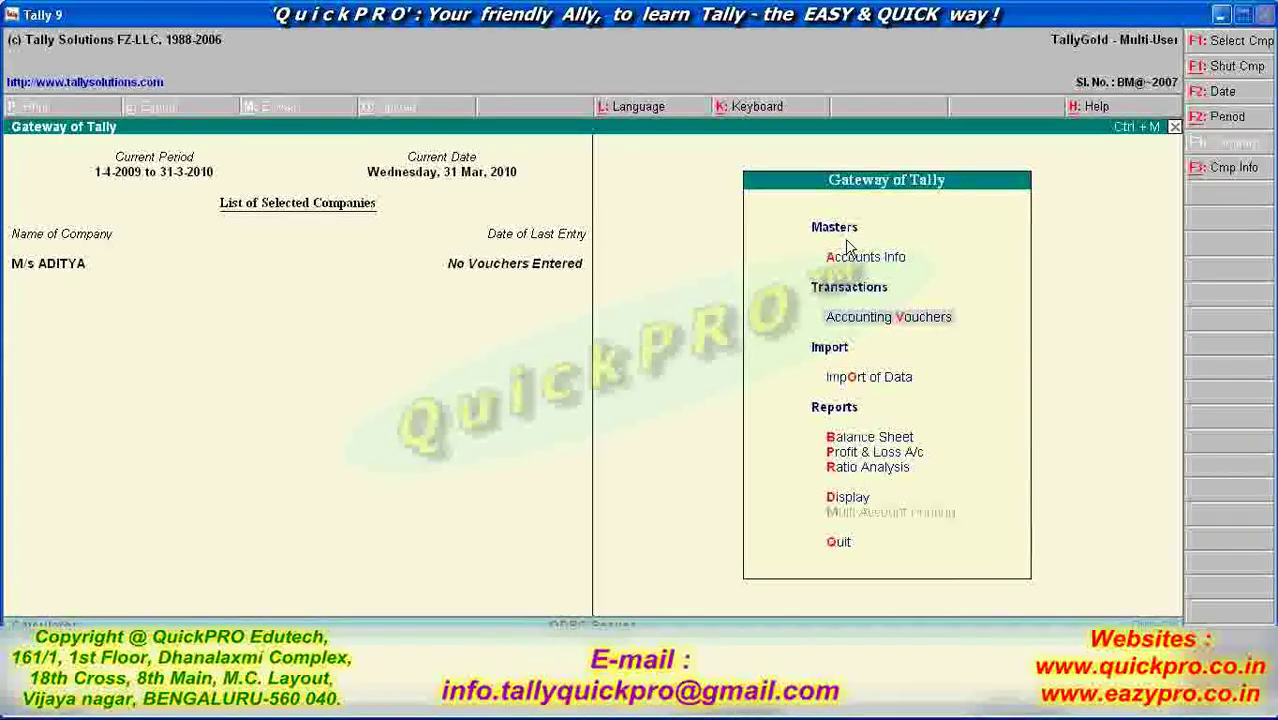
Open the Bank Receipt voucher type for alteration under Accounts Info
left_click(848, 250)
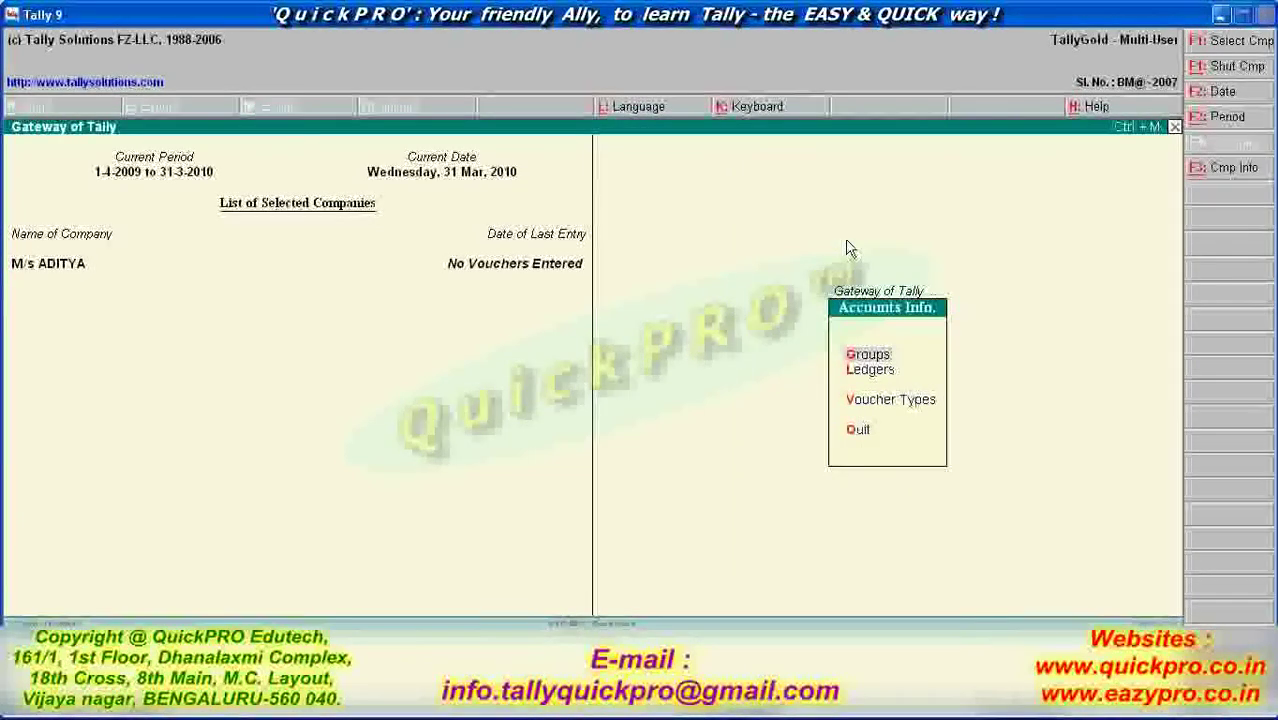
key("Down")
key("Down")
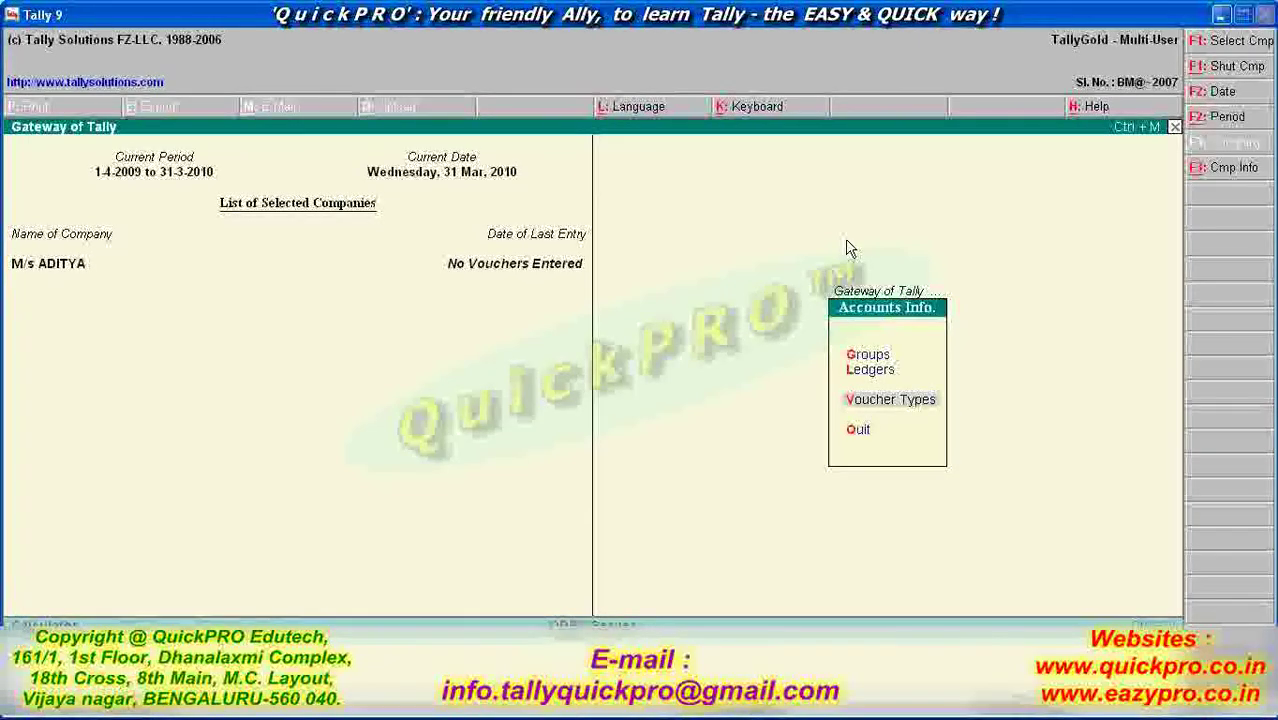
key("Return")
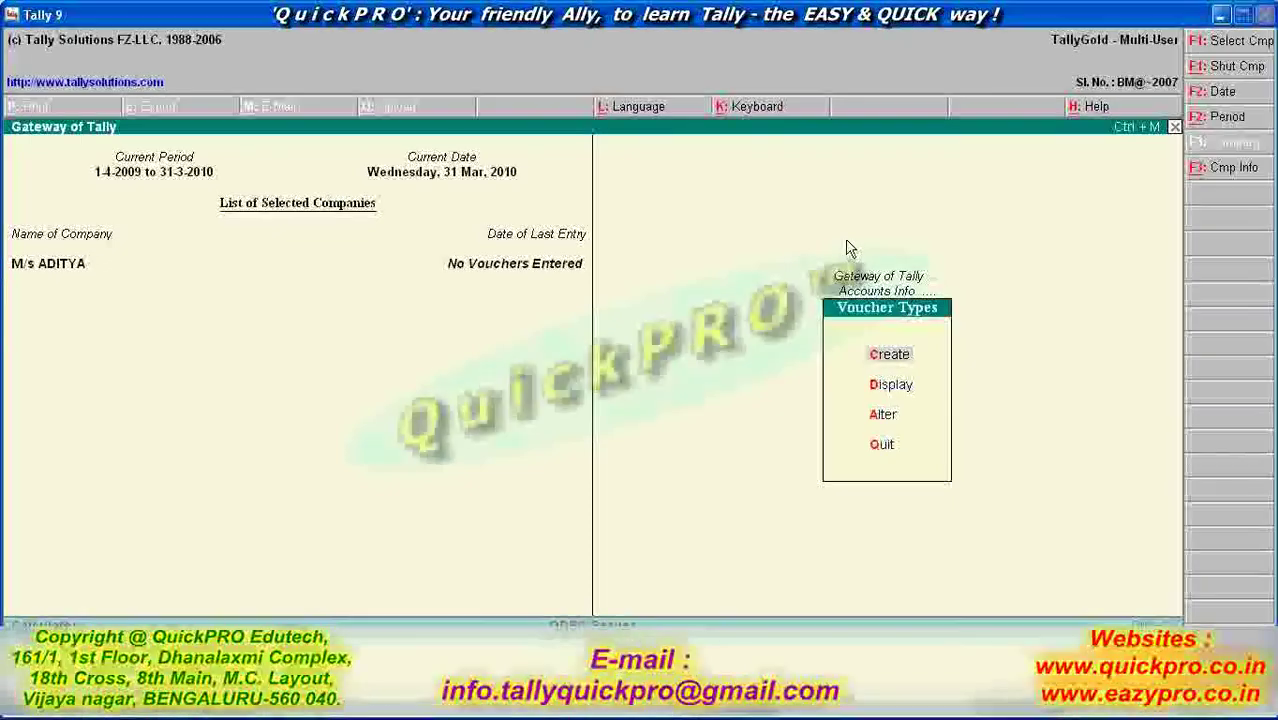
key("Down")
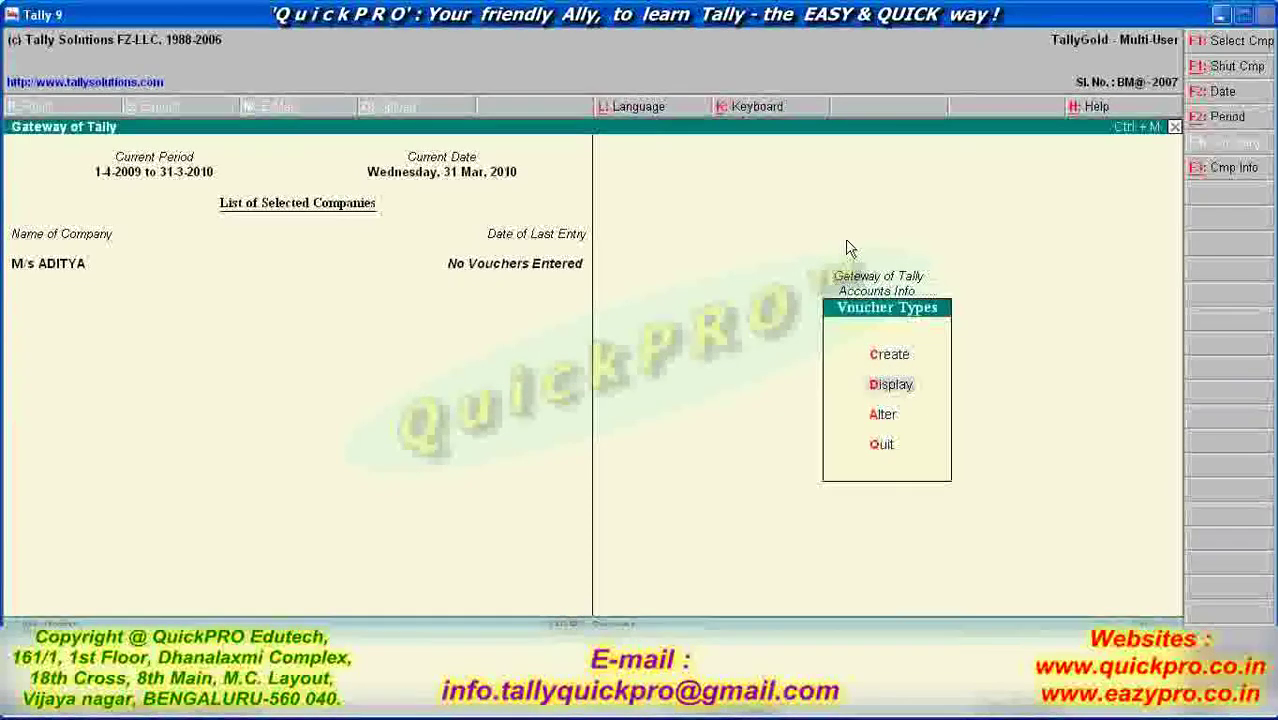
key("Up")
key("Down")
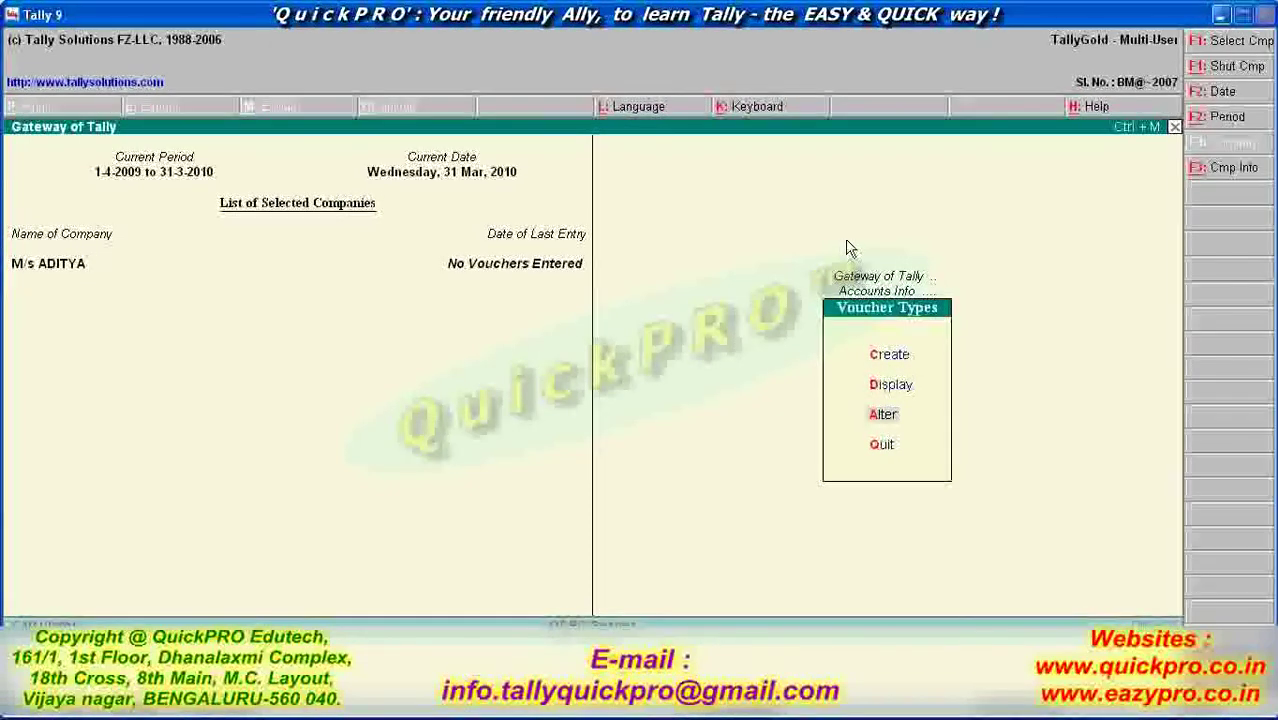
key("Return")
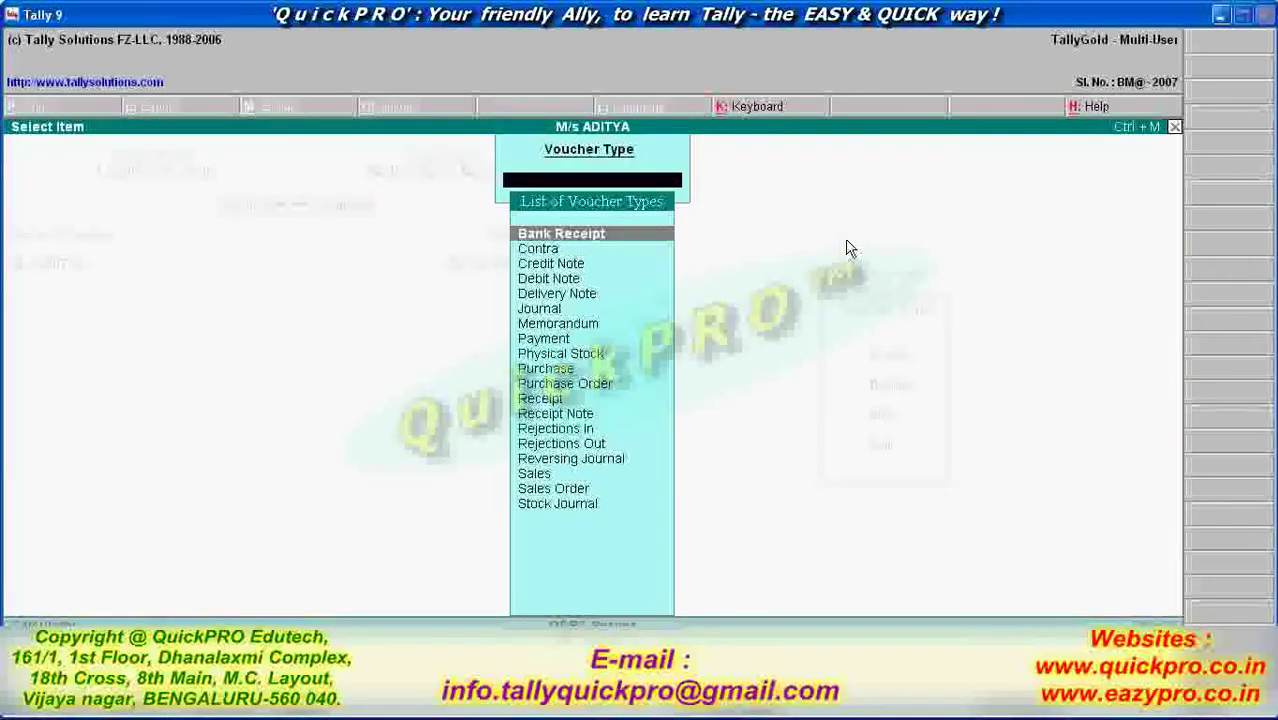
key("Return")
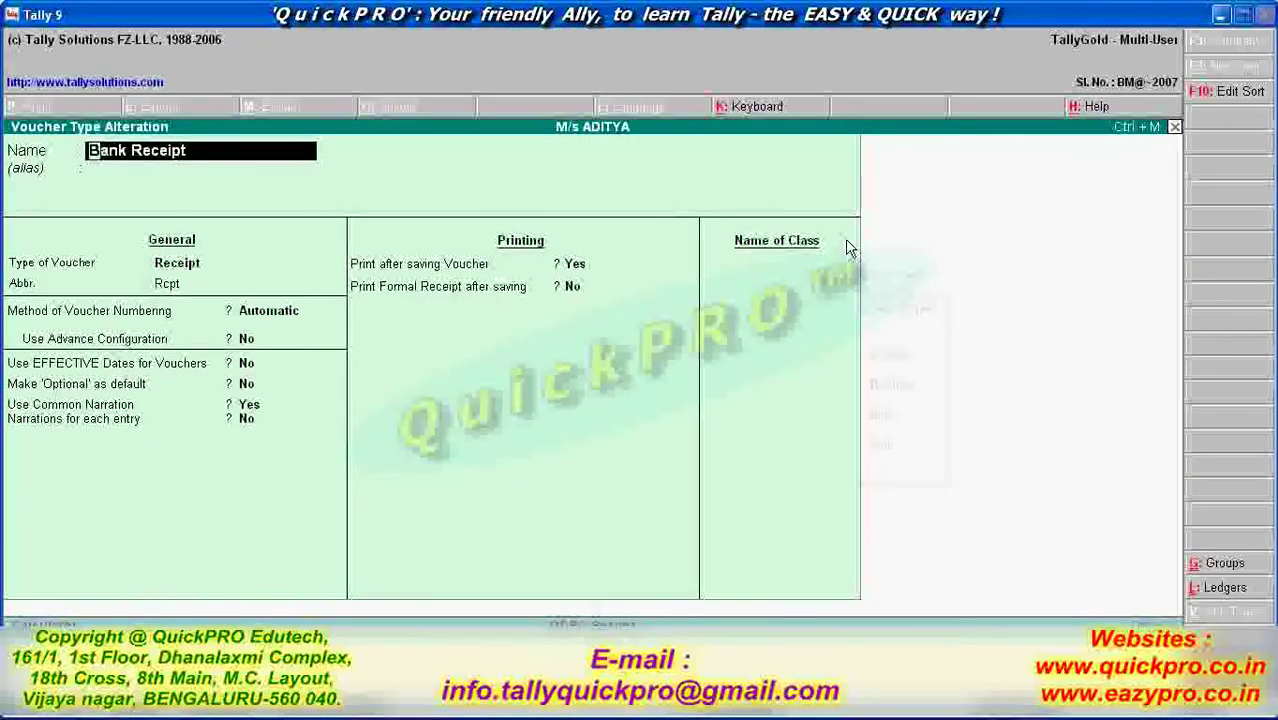
Change the Bank Receipt voucher type's numbering method to Manual, save it and return to the Gateway of Tally
key("Return")
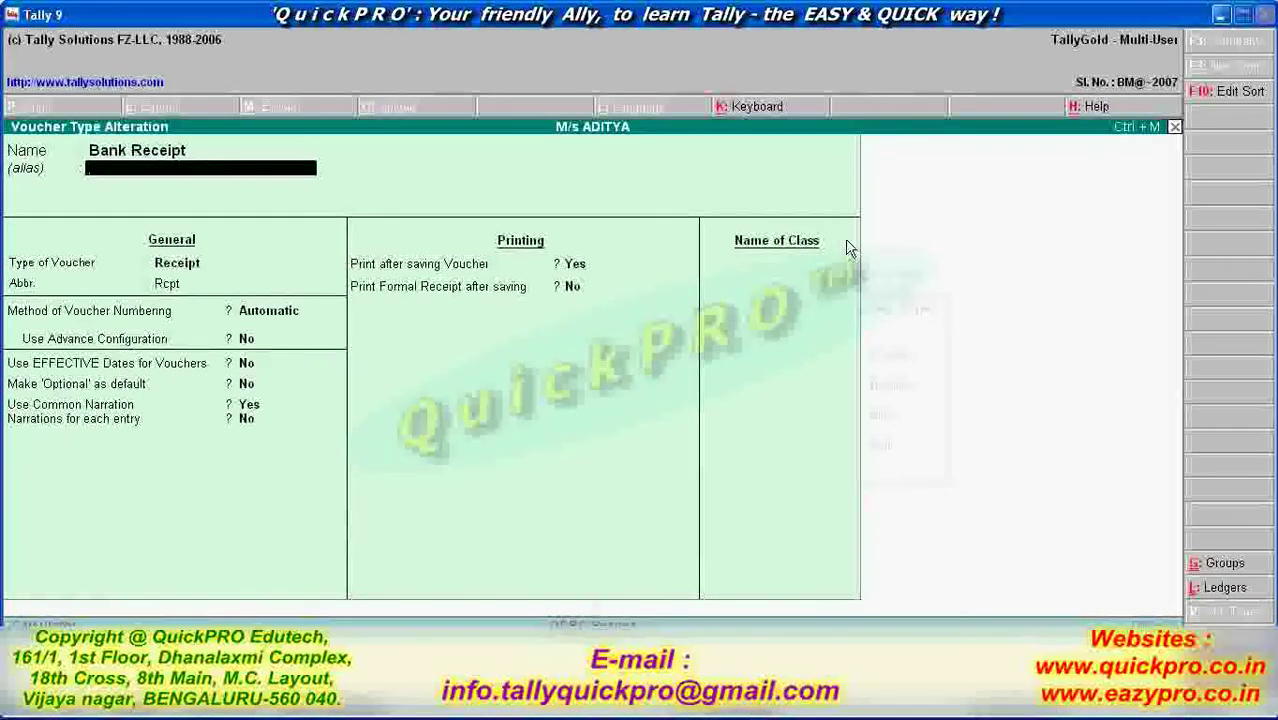
key("Return")
key("Return")
key("Down")
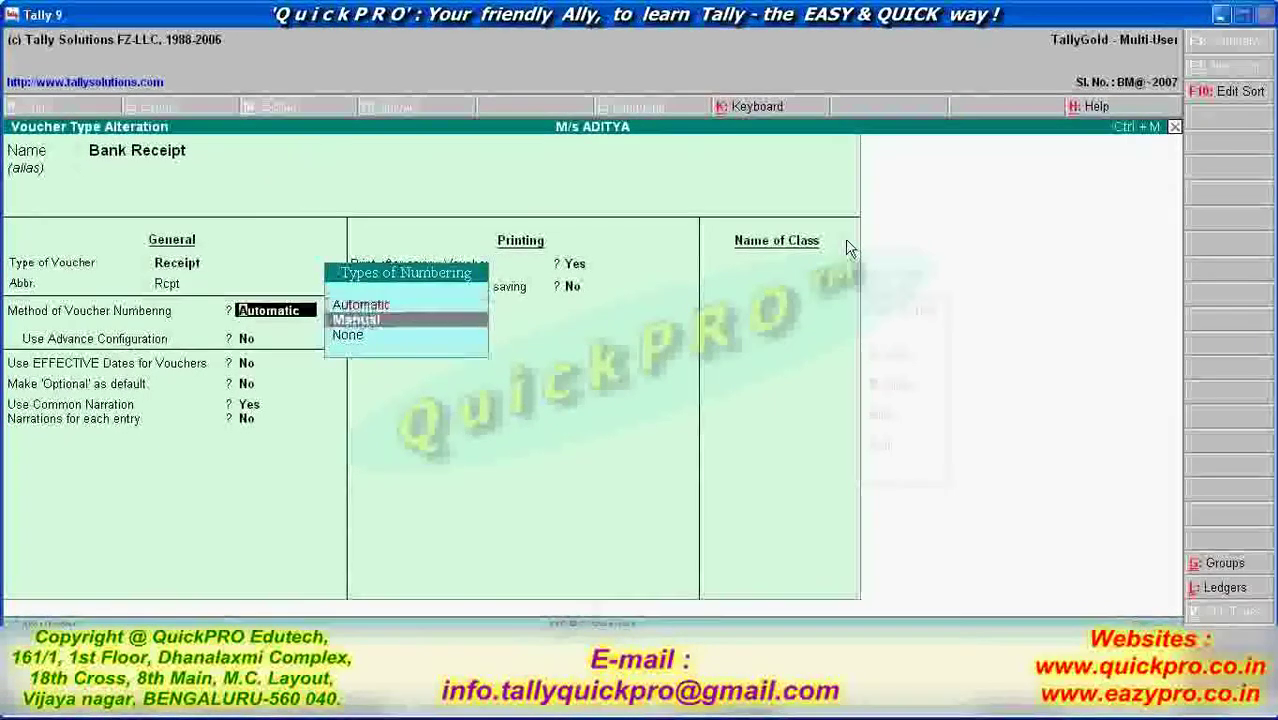
key("Return")
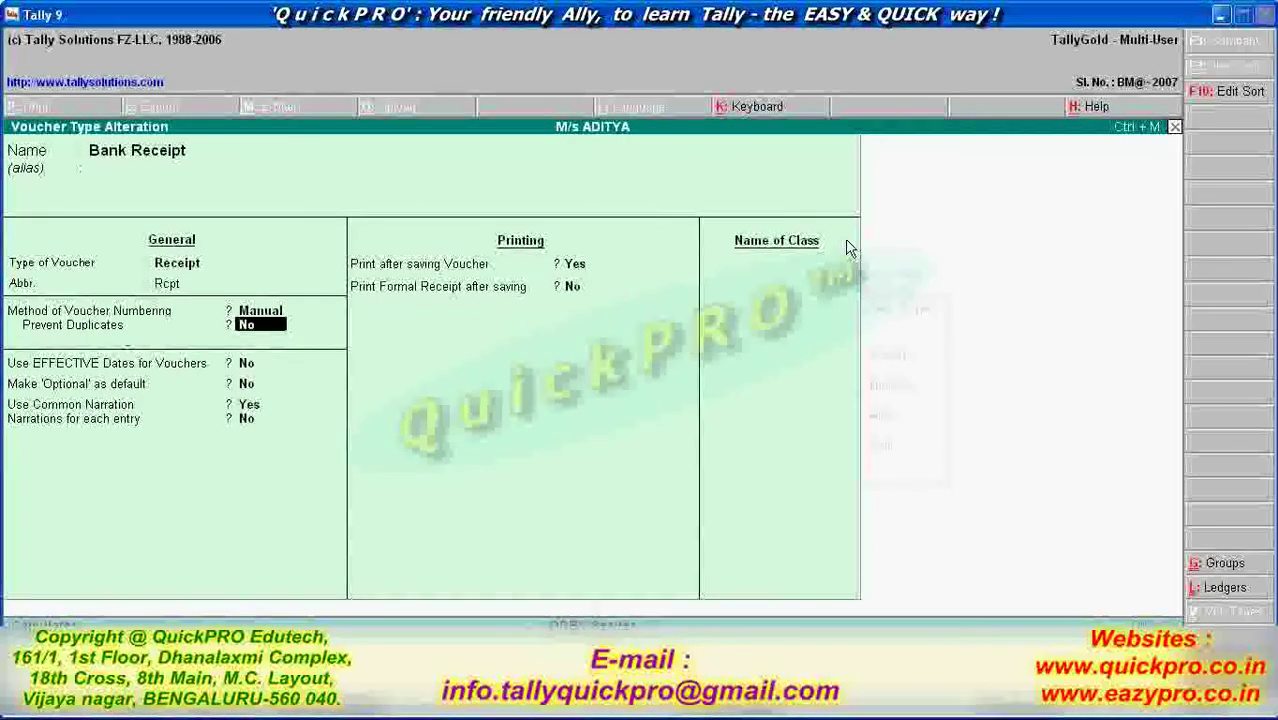
key("ctrl+a")
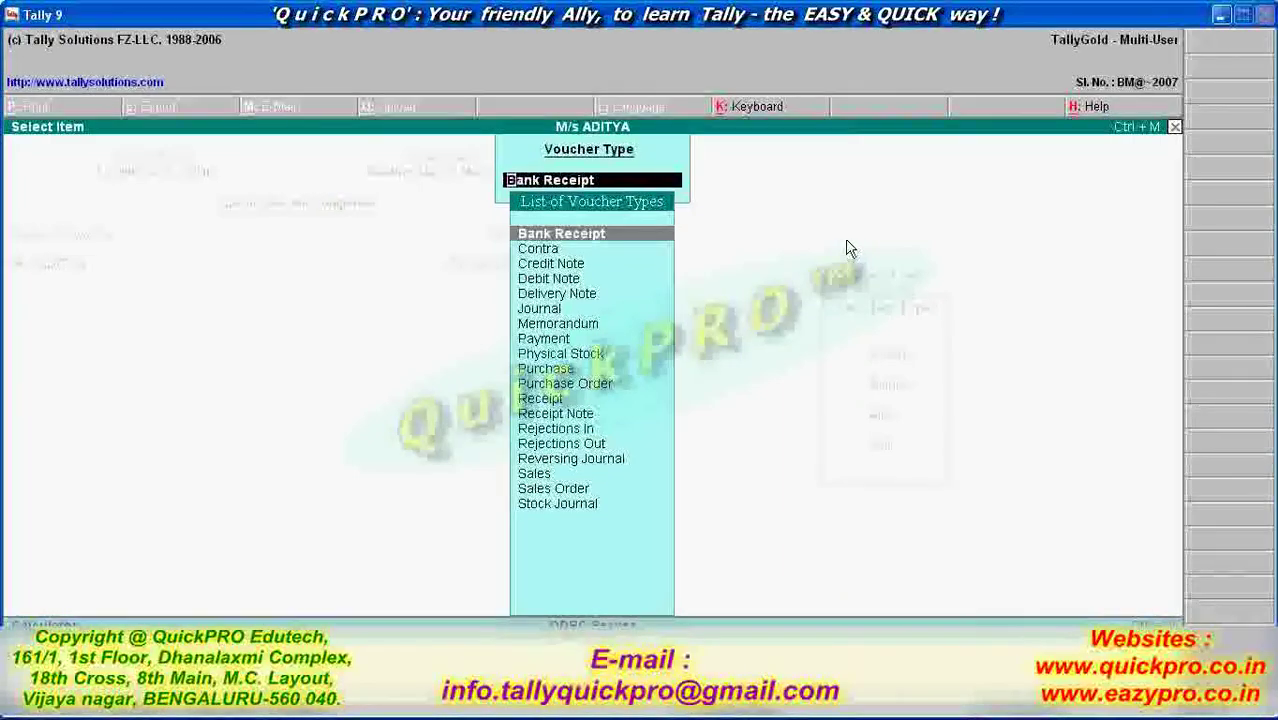
key("Escape")
key("Escape")
key("Escape")
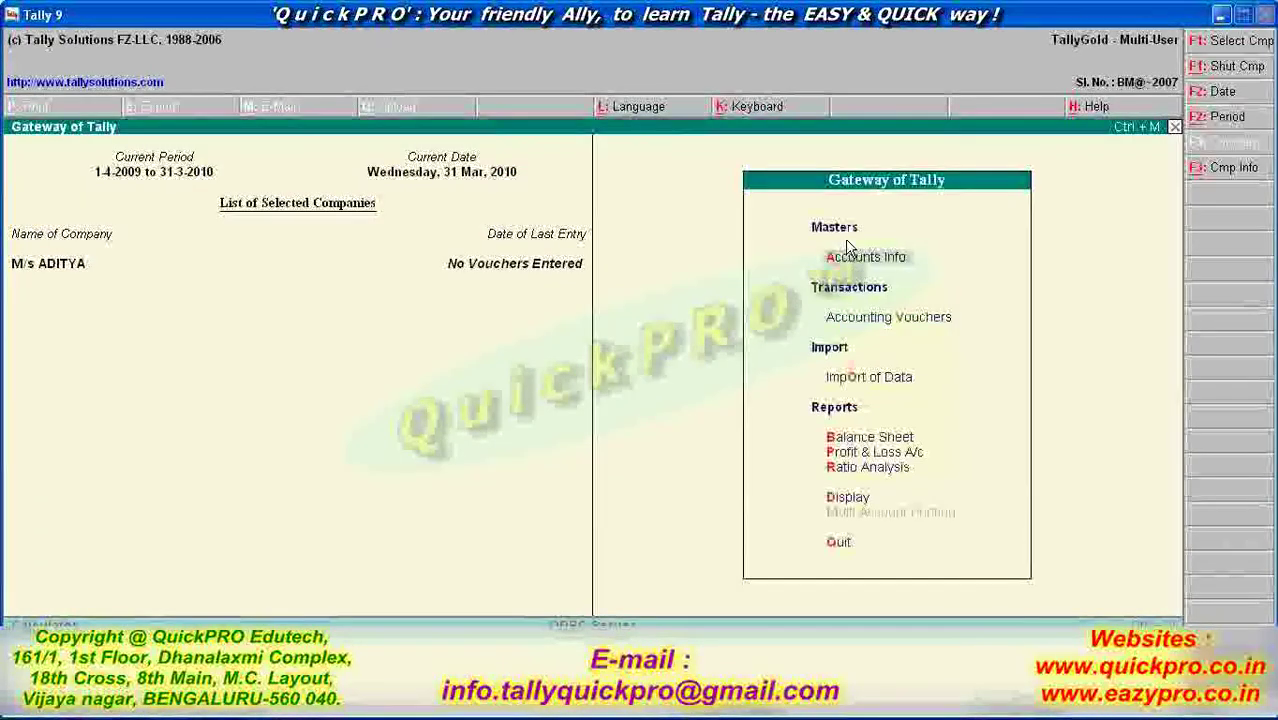
Create a Bank Payment voucher type based on Payment, abbreviated Pymt, with Automatic numbering and the default general options
key("v")
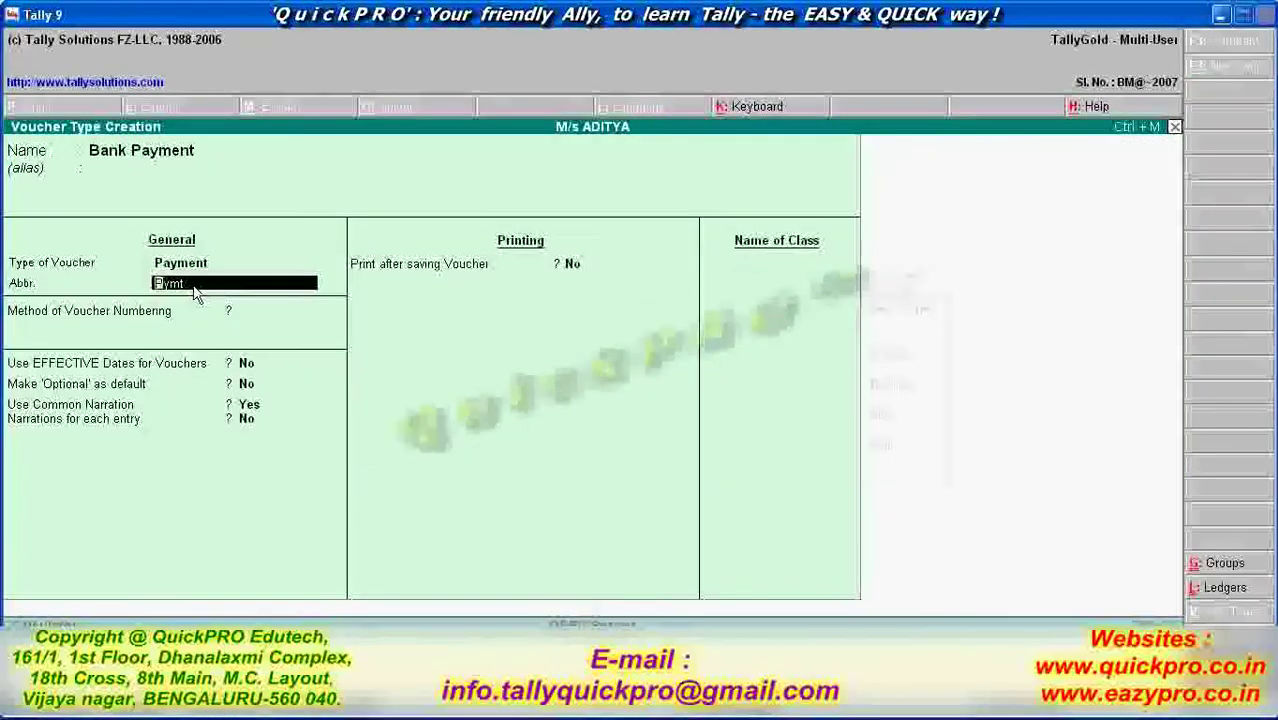
key("Return")
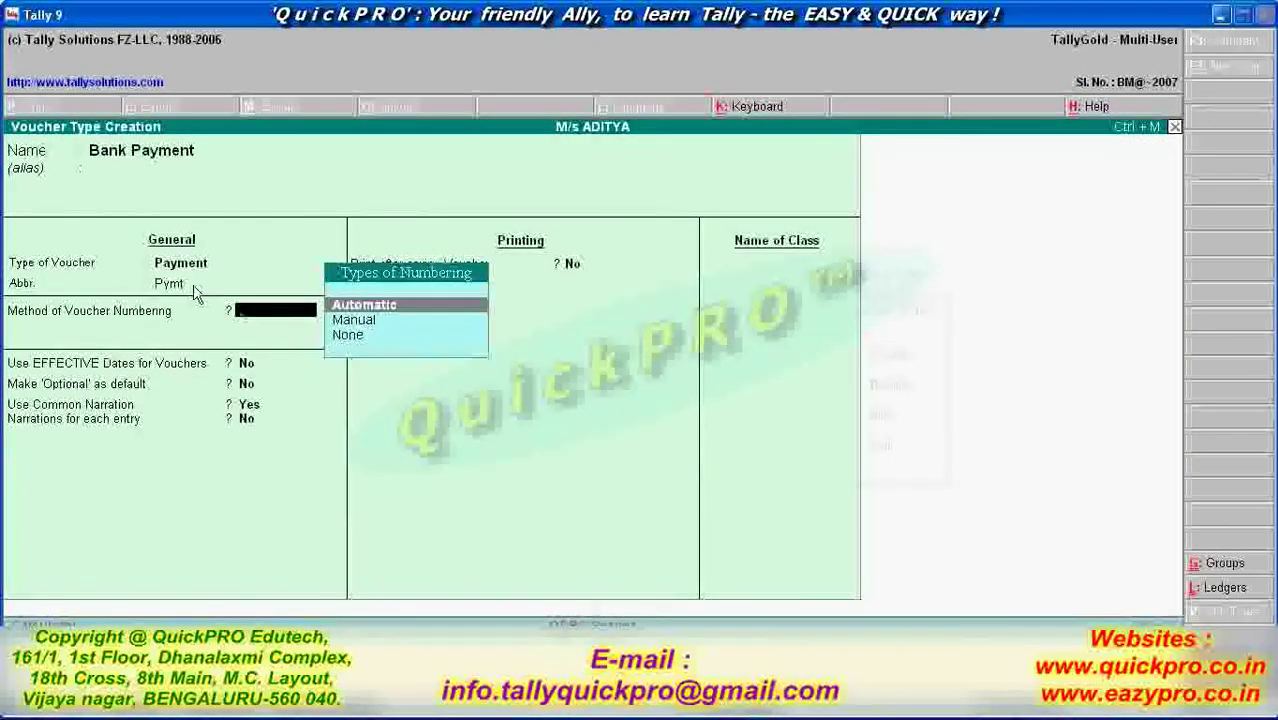
key("Return")
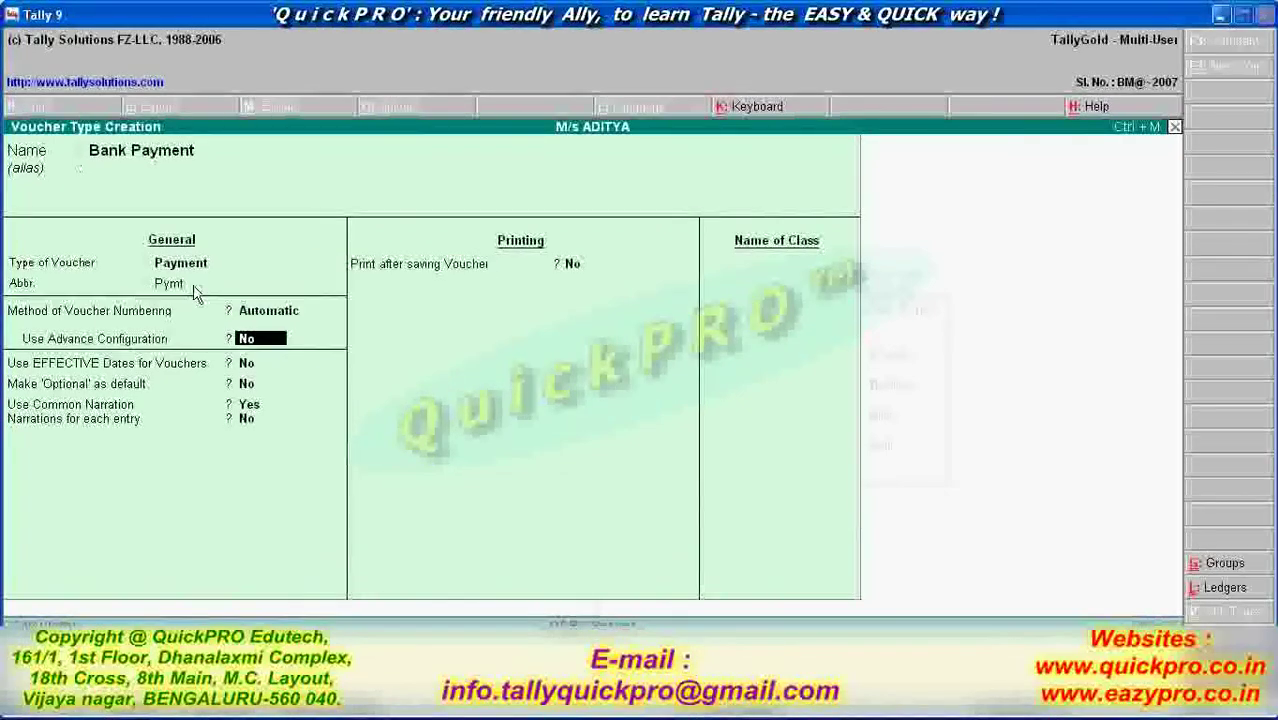
key("Return")
key("Return")
key("Return")
key("Return")
key("Up")
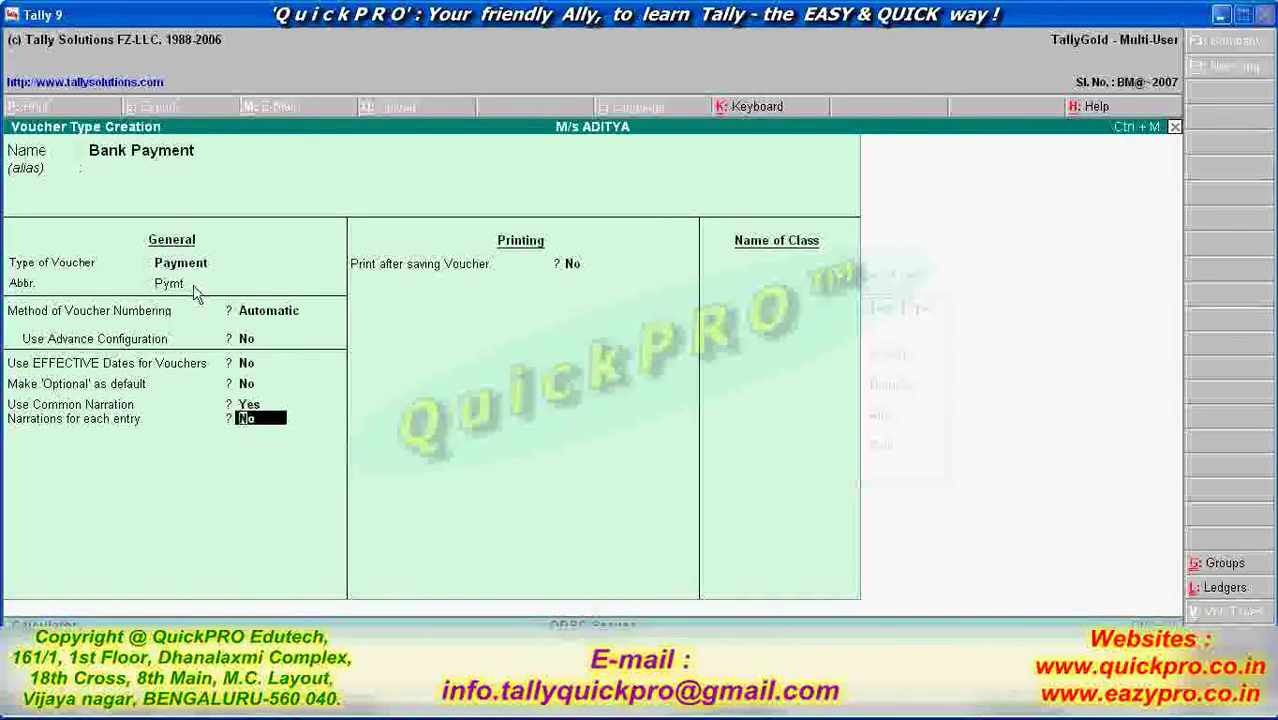
key("Return")
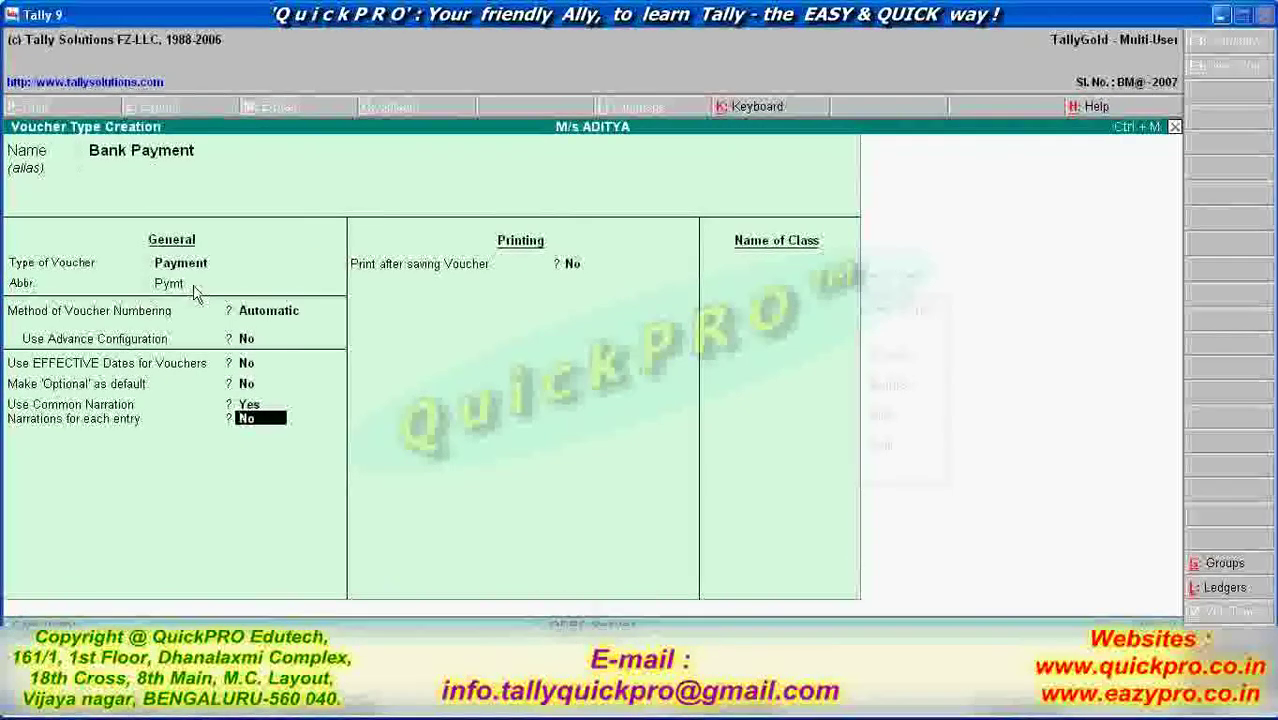
Set Use Advance Configuration to Yes for the Bank Payment voucher type and open its numbering details
key("Up")
key("Up")
key("Up")
key("Up")
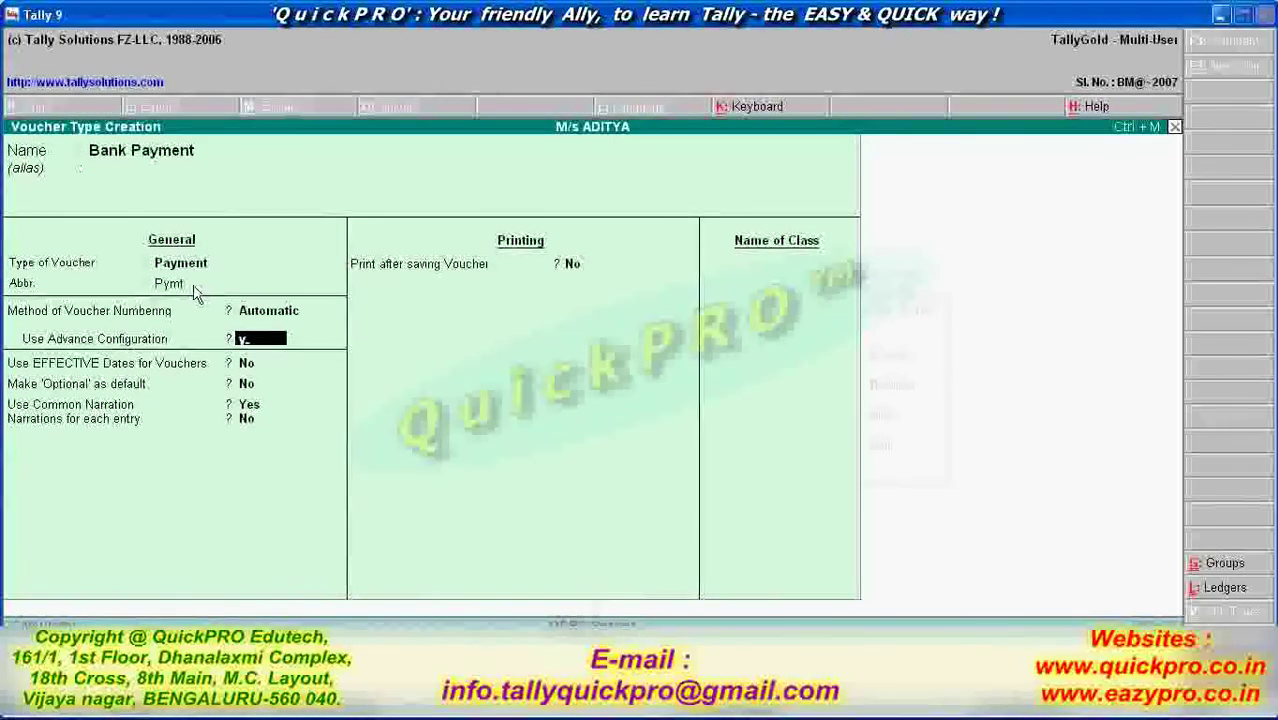
type("y")
key("Return")
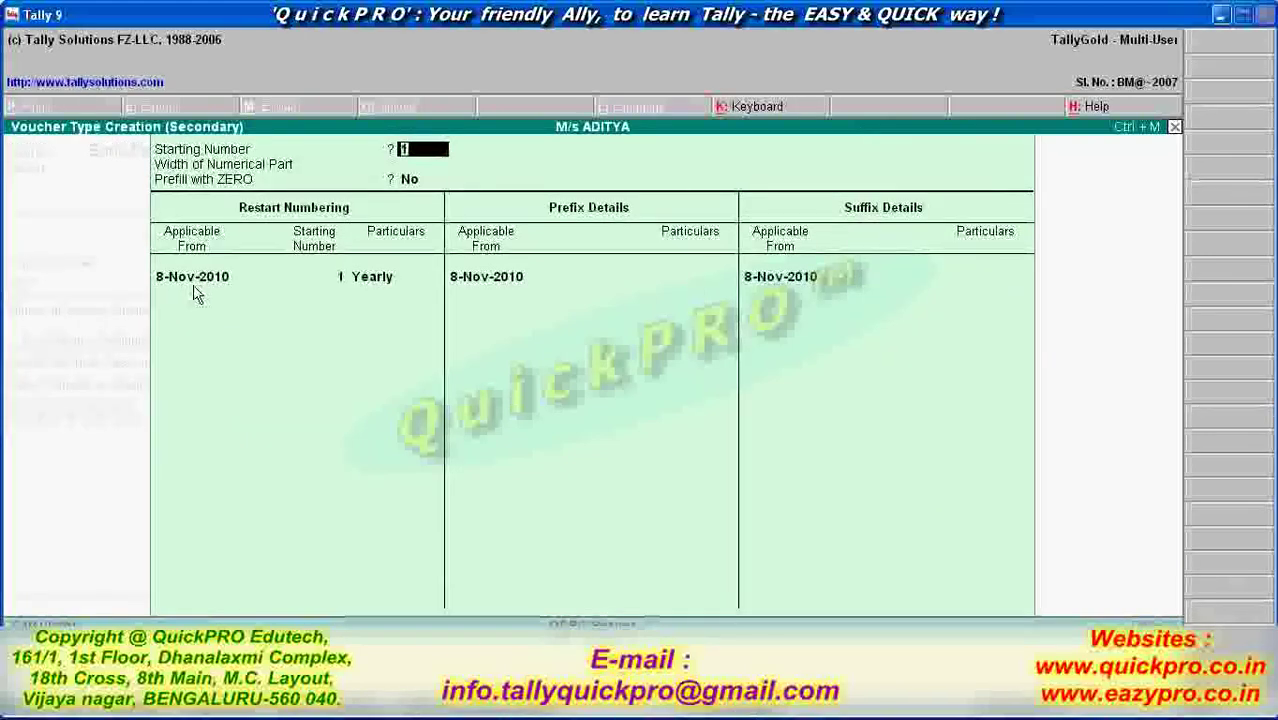